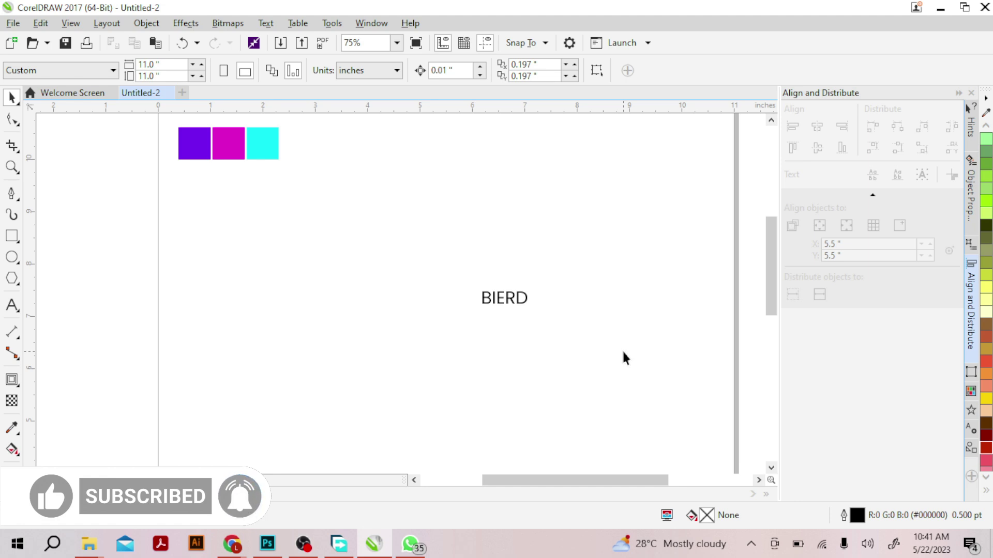
Move the BIERD text slightly to the right, to about X 7.363", Y 7.372"
{"action": "double_click", "coordinate": [505, 298]}
{"action": "key", "text": "Escape"}
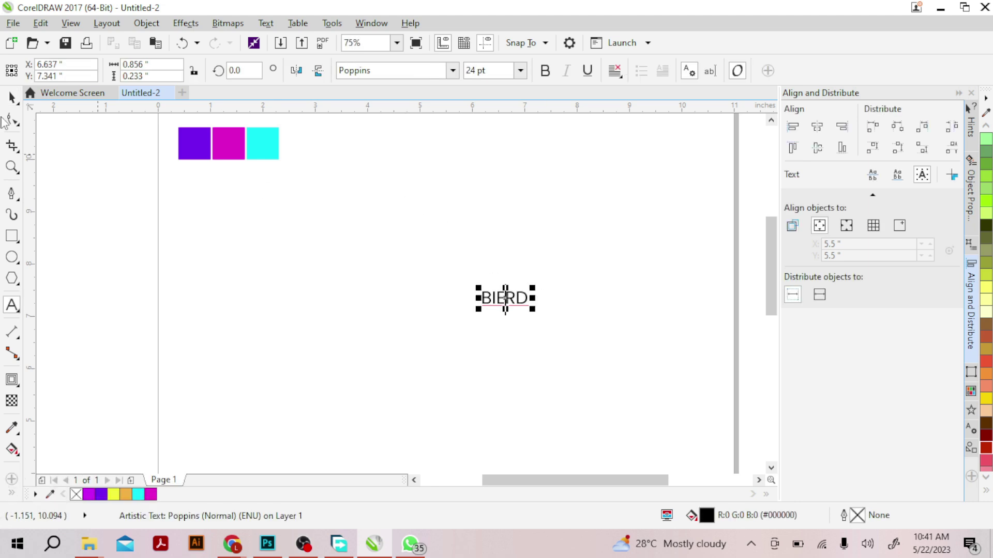
{"action": "key", "text": "space"}
{"action": "left_click_drag", "start_coordinate": [490, 301], "coordinate": [528, 300]}
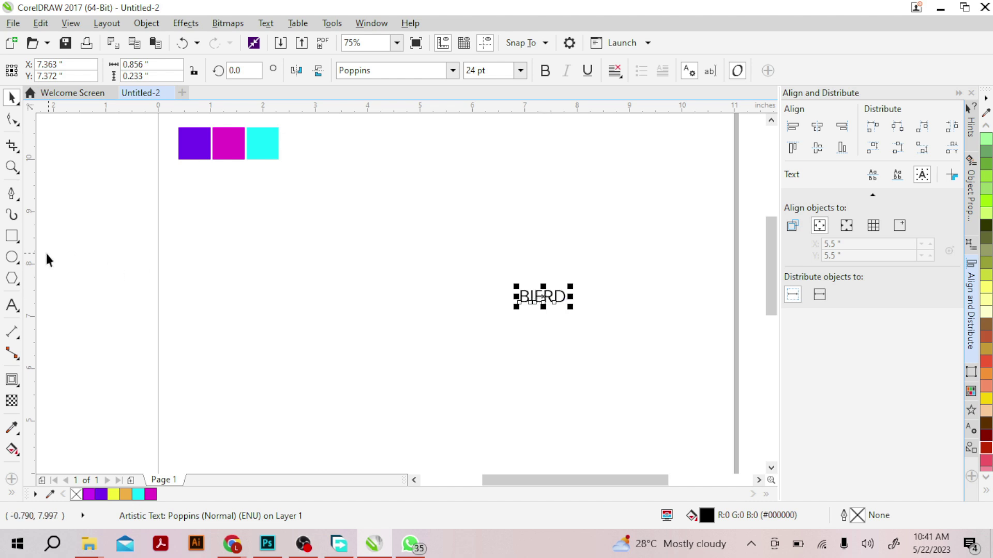
Draw a circle about 2.083 inches across in the empty page area left of the BIERD text
{"action": "left_click", "coordinate": [13, 259]}
{"action": "left_click", "coordinate": [13, 259]}
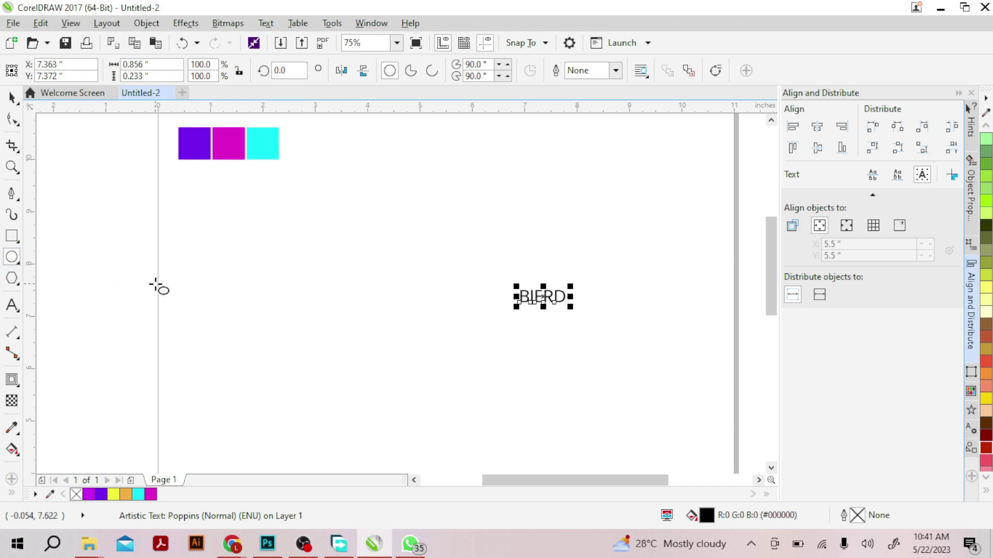
{"action": "left_click", "coordinate": [312, 240]}
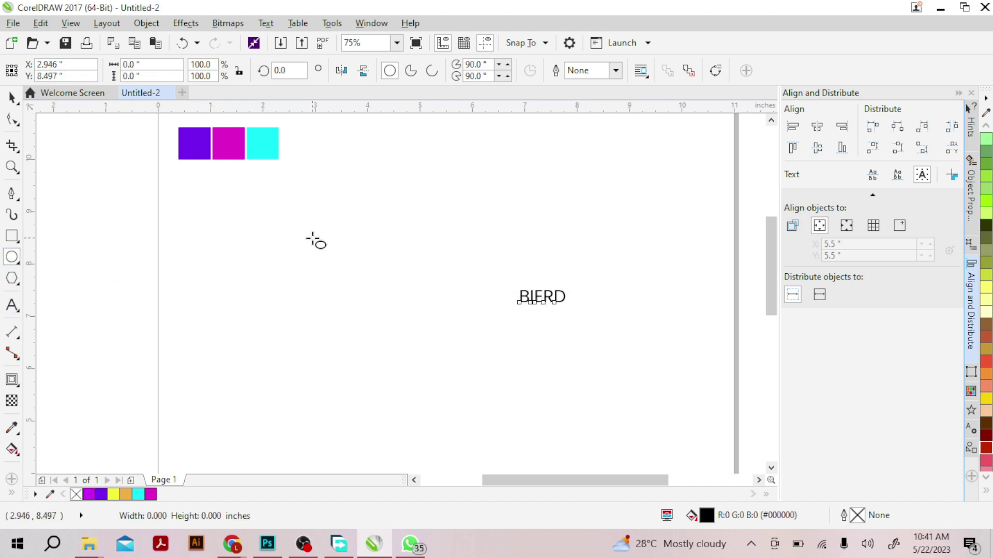
{"action": "left_click_drag", "start_coordinate": [312, 239], "coordinate": [422, 337]}
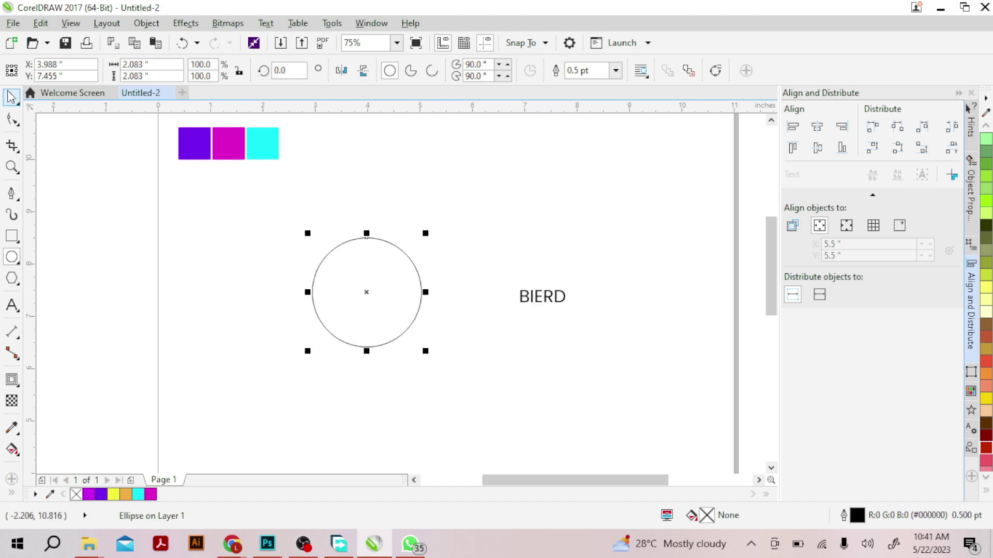
{"action": "left_click", "coordinate": [11, 97]}
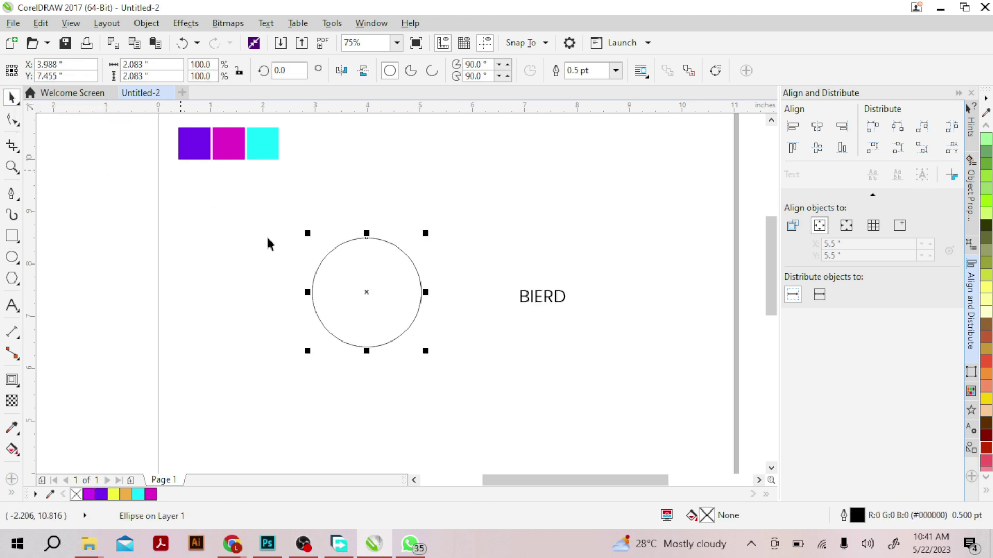
{"action": "left_click", "coordinate": [474, 318]}
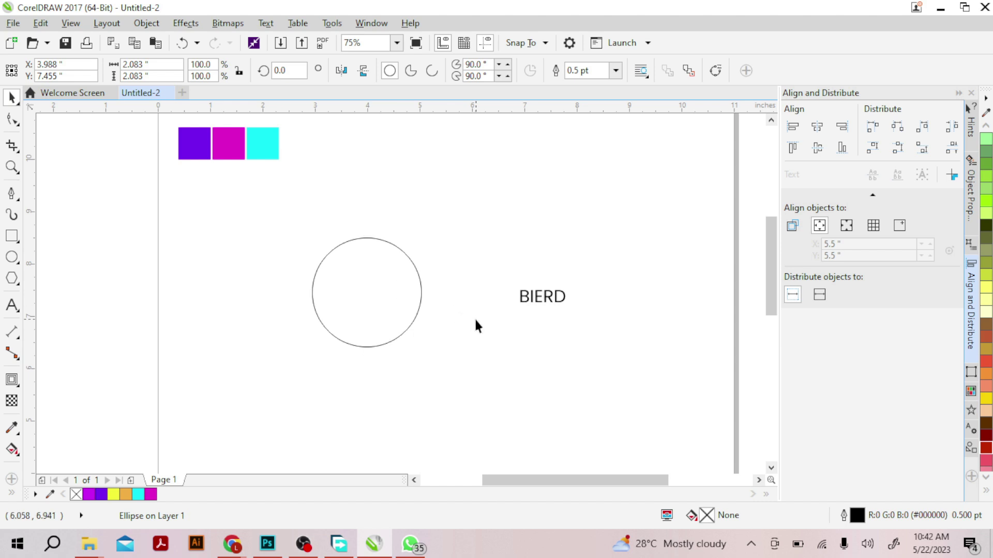
Duplicate the circle offset down and to the right, and place a scaled copy about 0.889 inches across over their upper-right edges
{"action": "left_click", "coordinate": [417, 318]}
{"action": "left_click_drag", "start_coordinate": [367, 292], "coordinate": [382, 317]}
{"action": "key", "text": "space"}
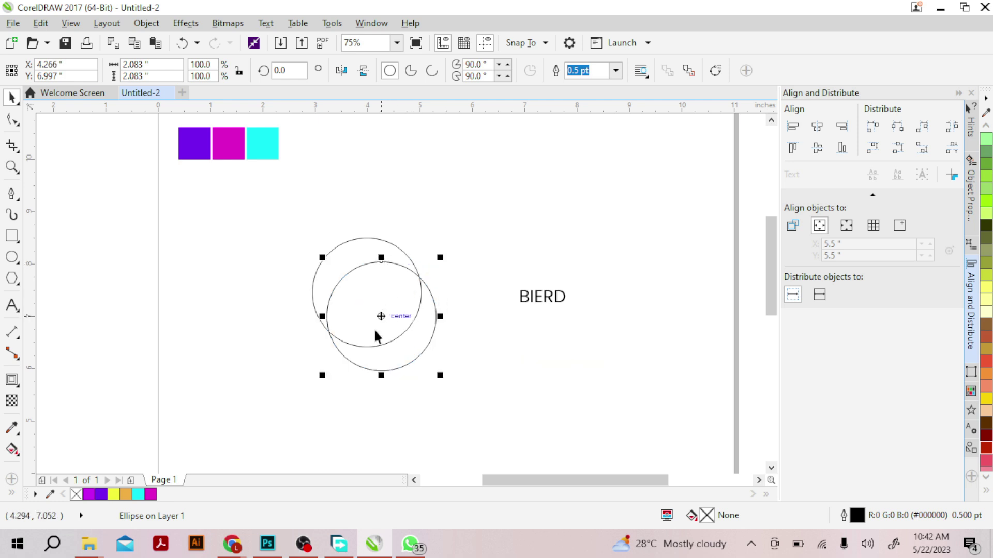
{"action": "left_click_drag", "start_coordinate": [323, 375], "coordinate": [390, 263]}
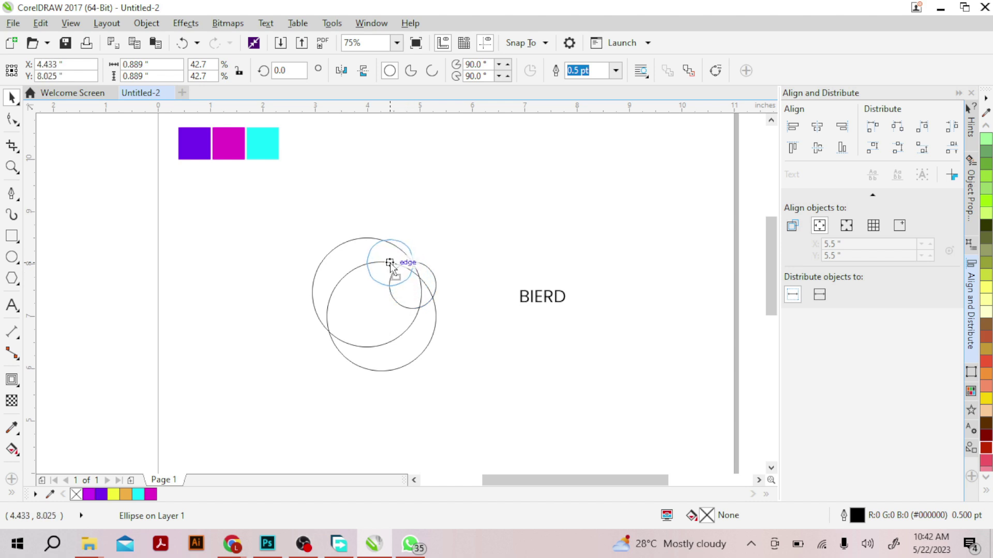
{"action": "left_click_drag", "start_coordinate": [390, 263], "coordinate": [390, 262]}
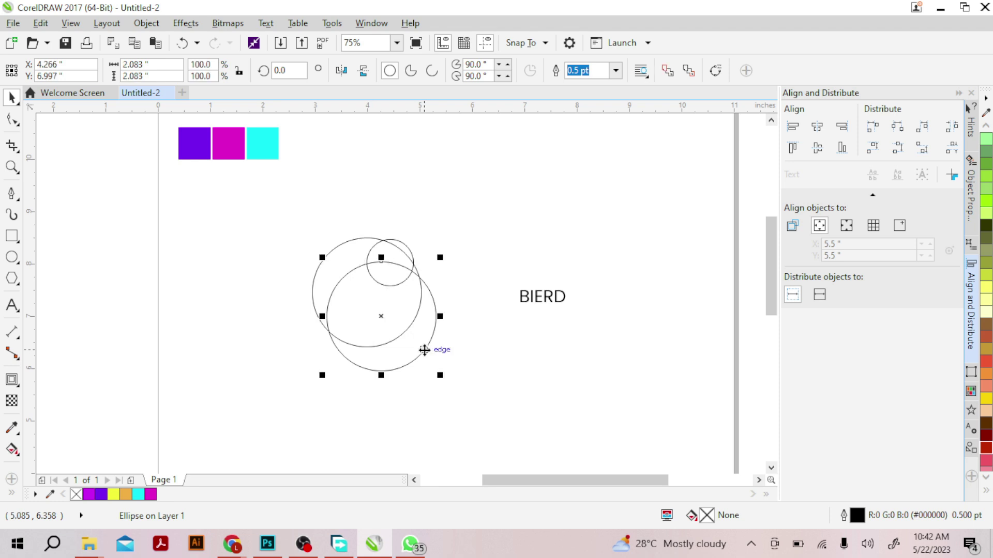
Cut the offset large circle out of the first large circle to leave a crescent body
{"action": "key", "text": "Tab"}
{"action": "left_click", "coordinate": [313, 291], "text": "shift"}
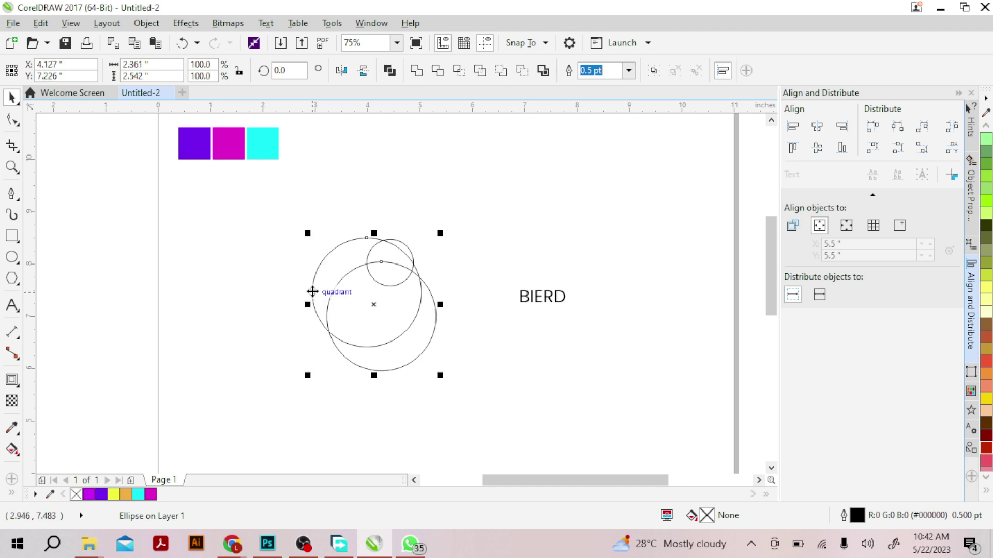
{"action": "left_click", "coordinate": [521, 71]}
{"action": "left_click", "coordinate": [515, 293]}
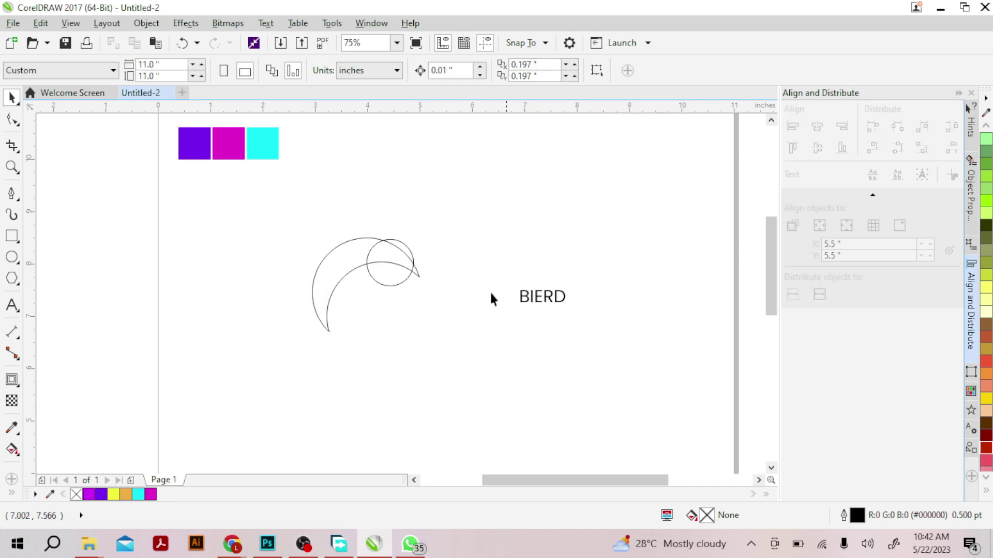
Weld the small head circle to the crescent body
{"action": "left_click", "coordinate": [390, 284]}
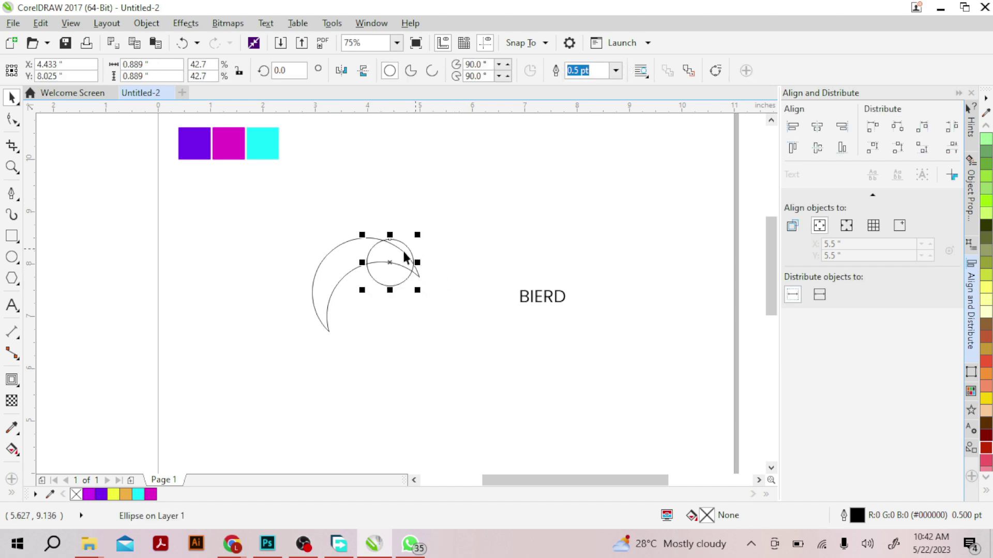
{"action": "left_click", "coordinate": [344, 275], "text": "shift"}
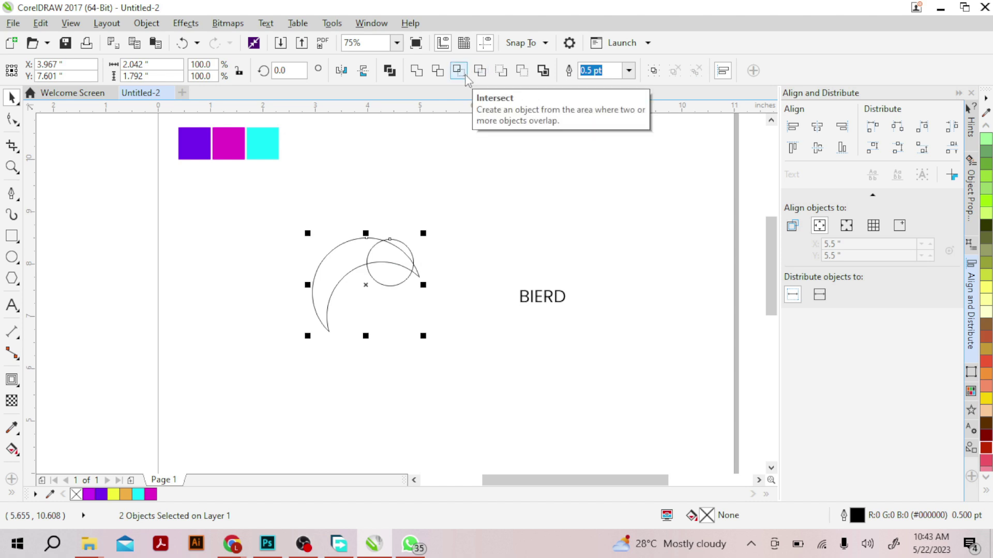
{"action": "left_click", "coordinate": [422, 78]}
{"action": "left_click", "coordinate": [470, 219]}
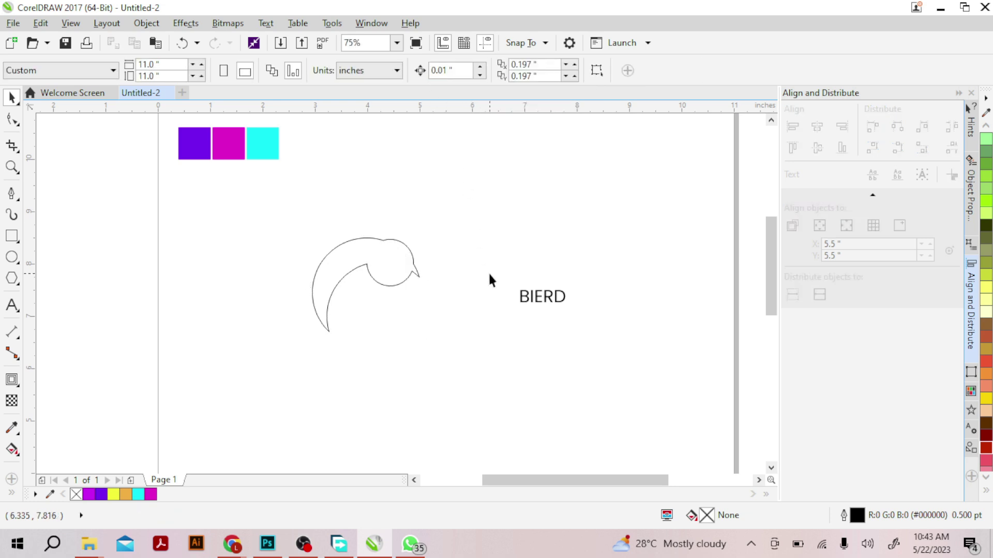
Paste the copied large circle in place and cut it out of the bird shape to trim the underside of the head
{"action": "key", "text": "ctrl+v"}
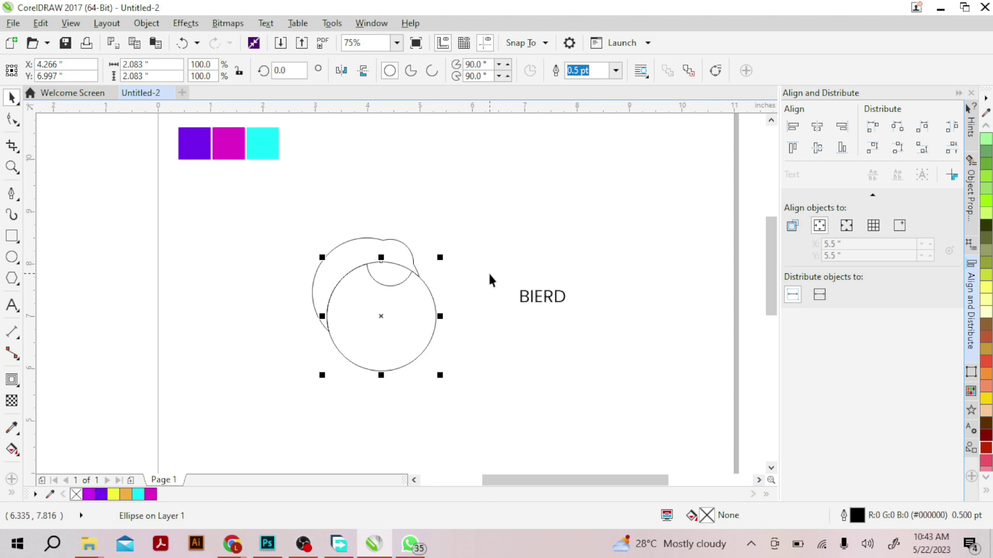
{"action": "left_click", "coordinate": [374, 239], "text": "shift"}
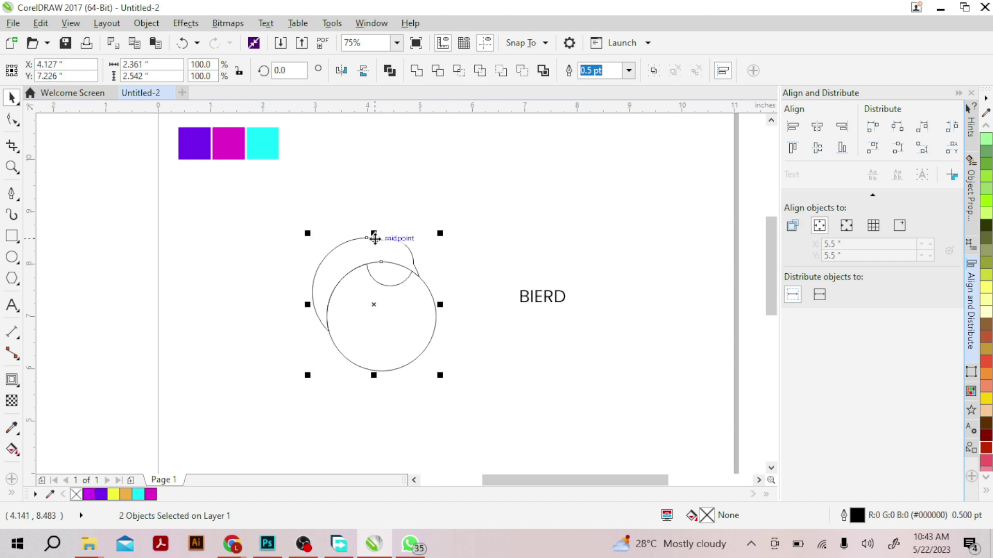
{"action": "left_click", "coordinate": [521, 71]}
{"action": "left_click", "coordinate": [492, 209]}
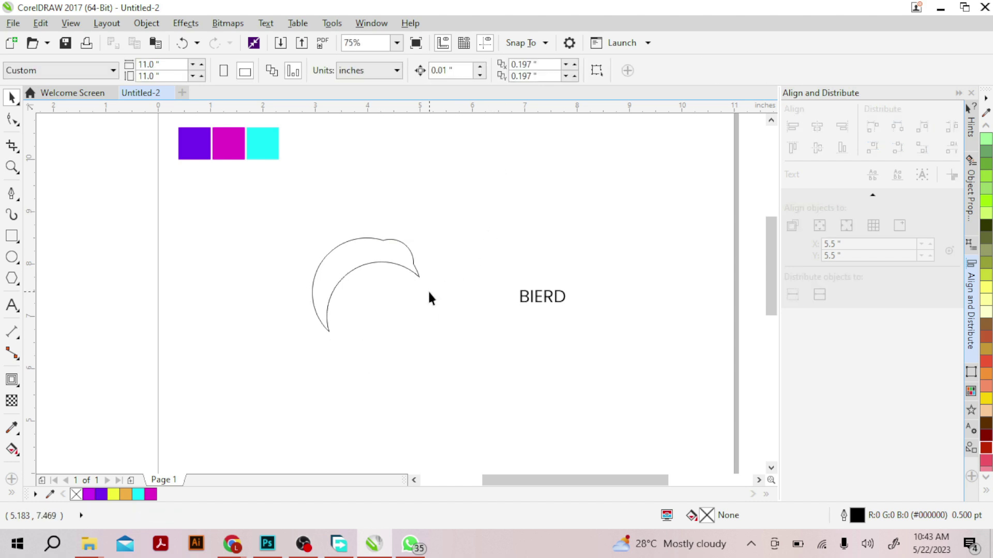
Paste the circle again, scale it to about 1.677 inches across, place it over the bird's back and duplicate it slightly down and left
{"action": "key", "text": "ctrl+z"}
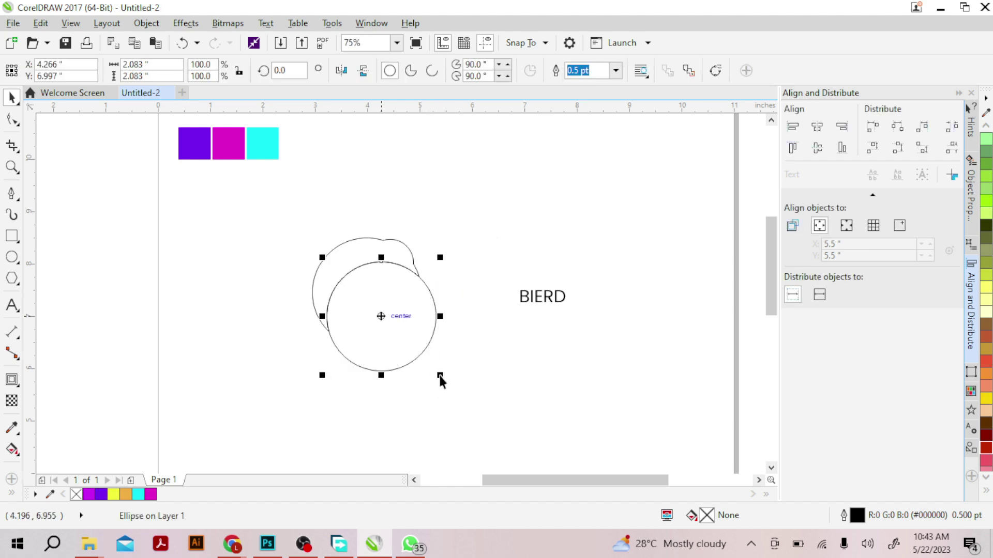
{"action": "left_click_drag", "start_coordinate": [439, 379], "coordinate": [386, 322]}
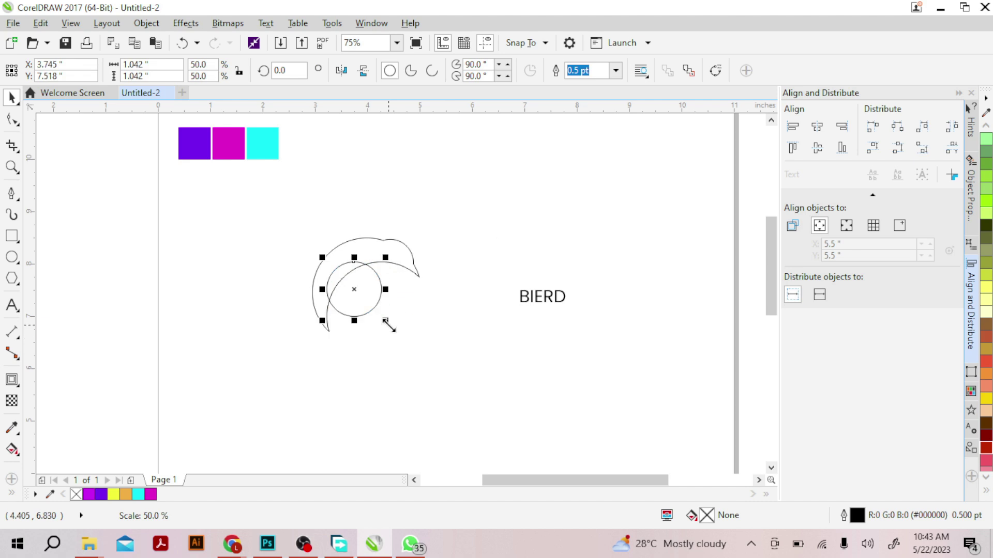
{"action": "left_click_drag", "start_coordinate": [351, 288], "coordinate": [336, 248]}
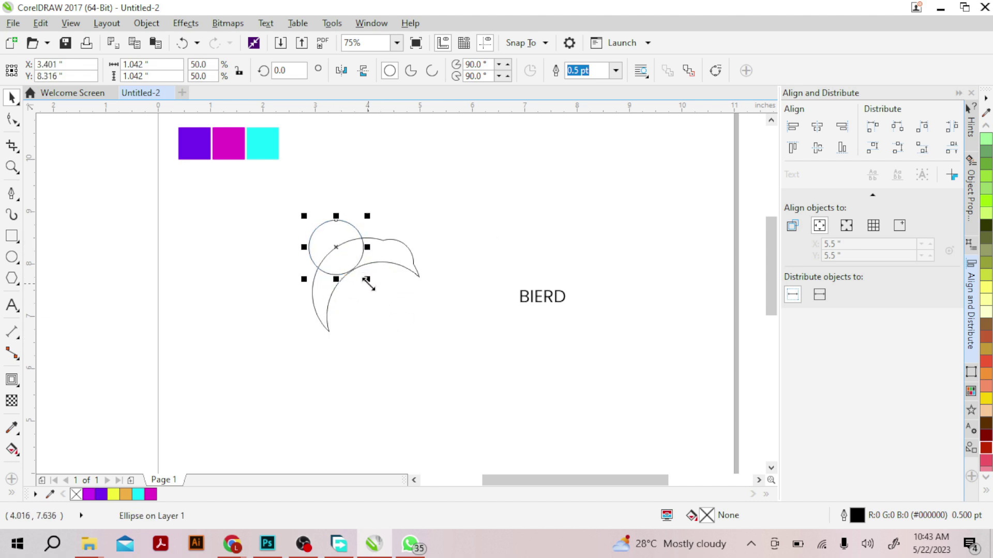
{"action": "left_click_drag", "start_coordinate": [368, 283], "coordinate": [401, 312]}
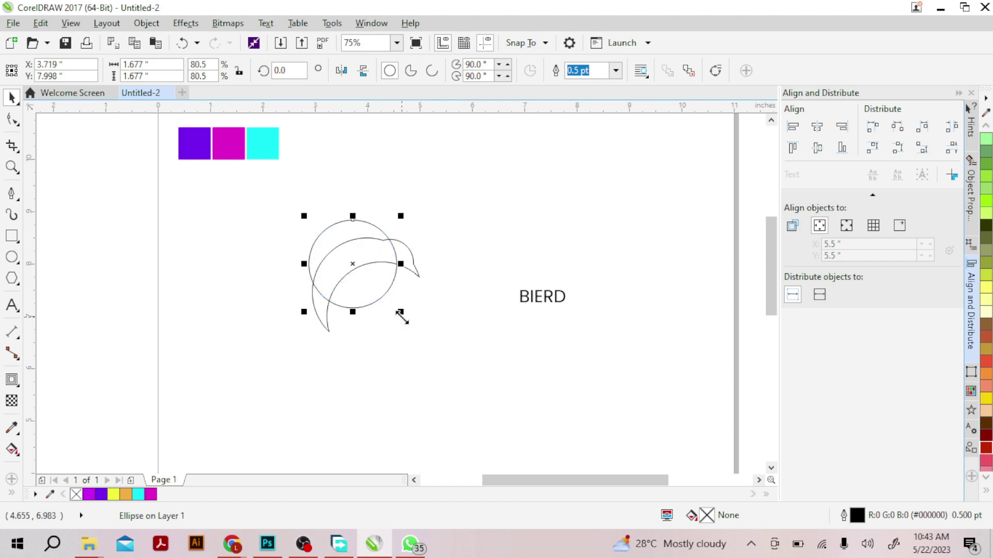
{"action": "left_click_drag", "start_coordinate": [350, 264], "coordinate": [338, 272]}
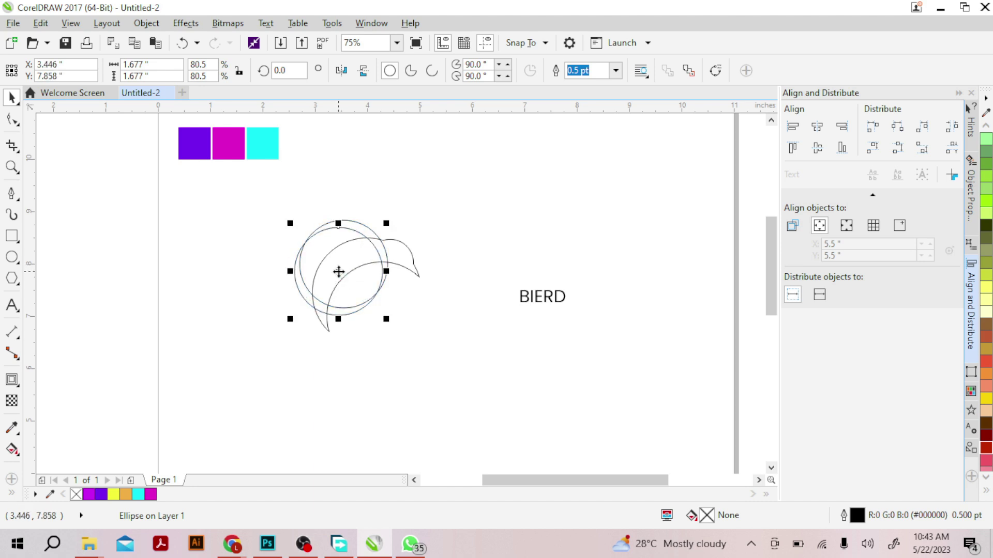
Cut the lower of the two back circles out of the upper one to form a crescent wing
{"action": "left_click", "coordinate": [427, 291]}
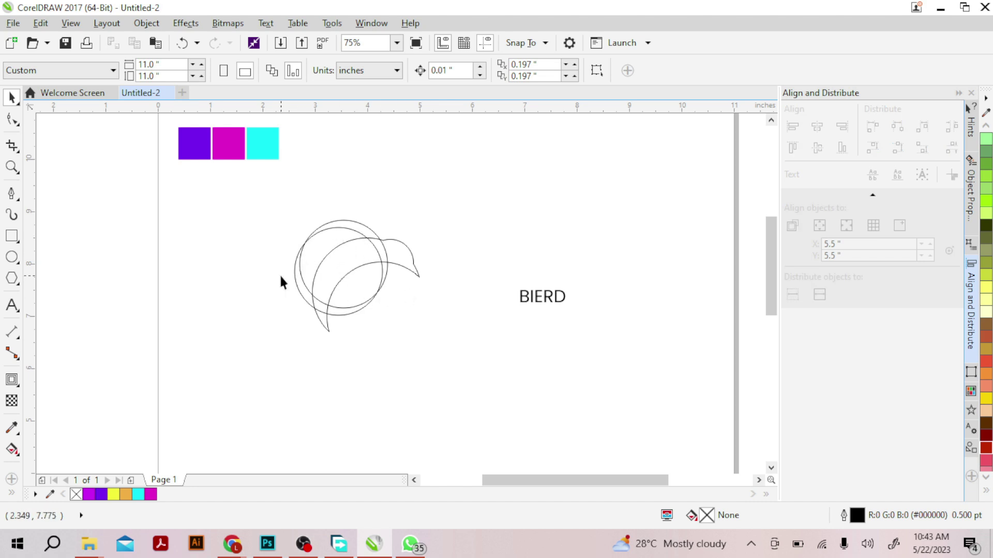
{"action": "left_click", "coordinate": [348, 317]}
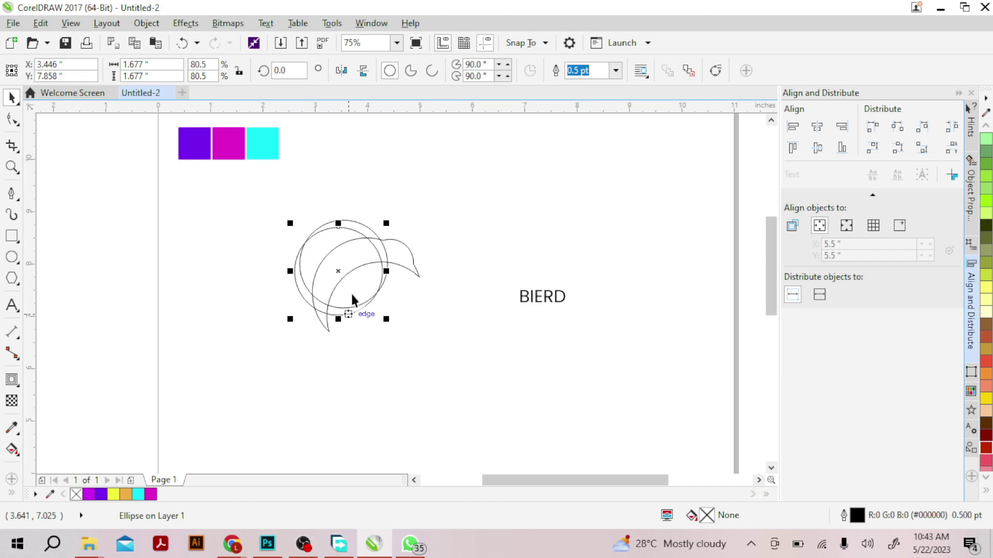
{"action": "left_click", "coordinate": [359, 224], "text": "shift"}
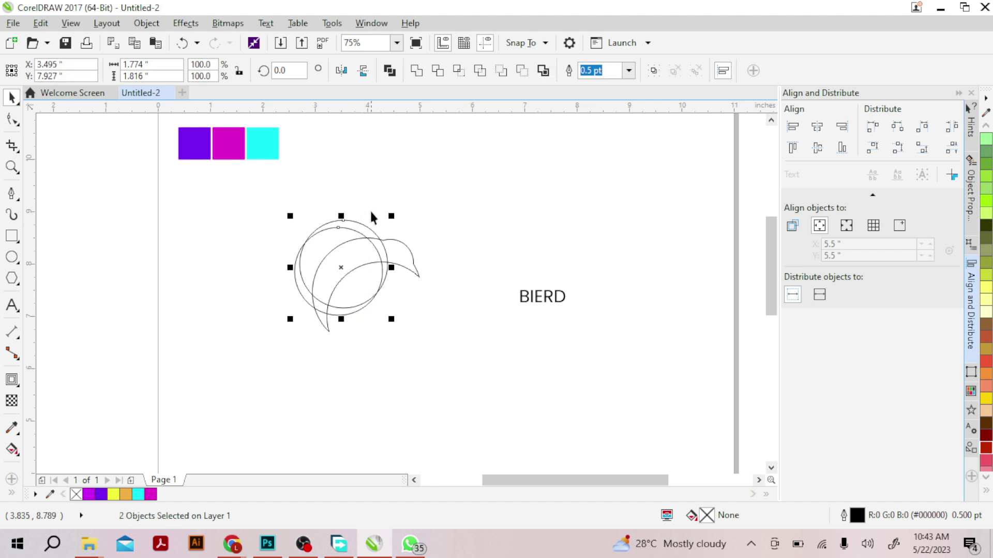
{"action": "left_click", "coordinate": [543, 71]}
{"action": "left_click", "coordinate": [521, 182]}
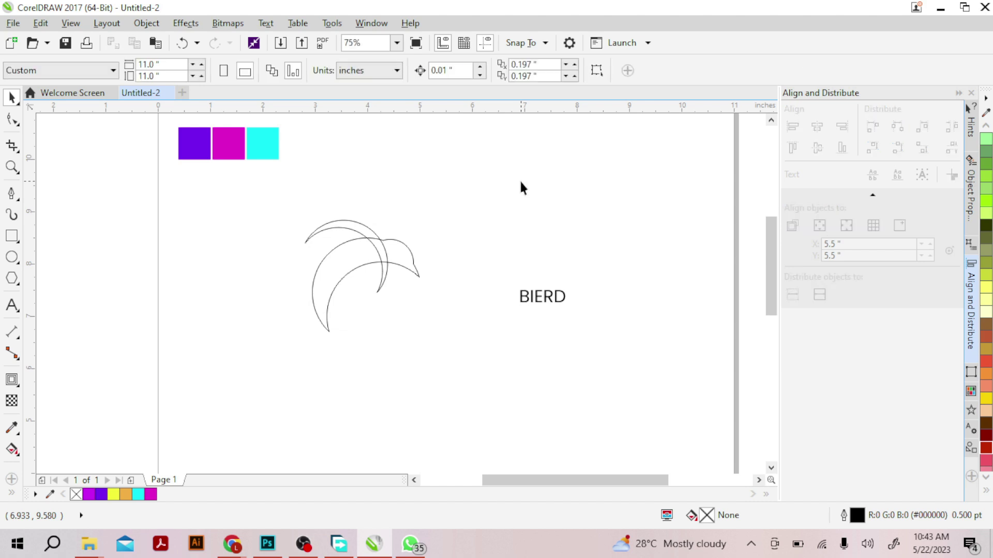
Paste the large circle in place and subtract it from the wing crescent to trim the wing along the body's inner curve
{"action": "key", "text": "ctrl+z"}
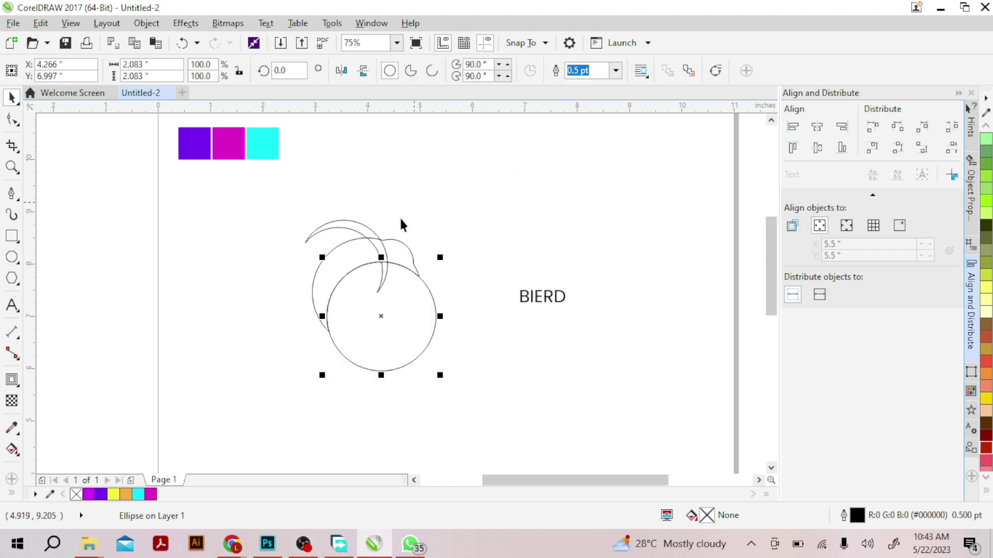
{"action": "left_click", "coordinate": [370, 228], "text": "shift"}
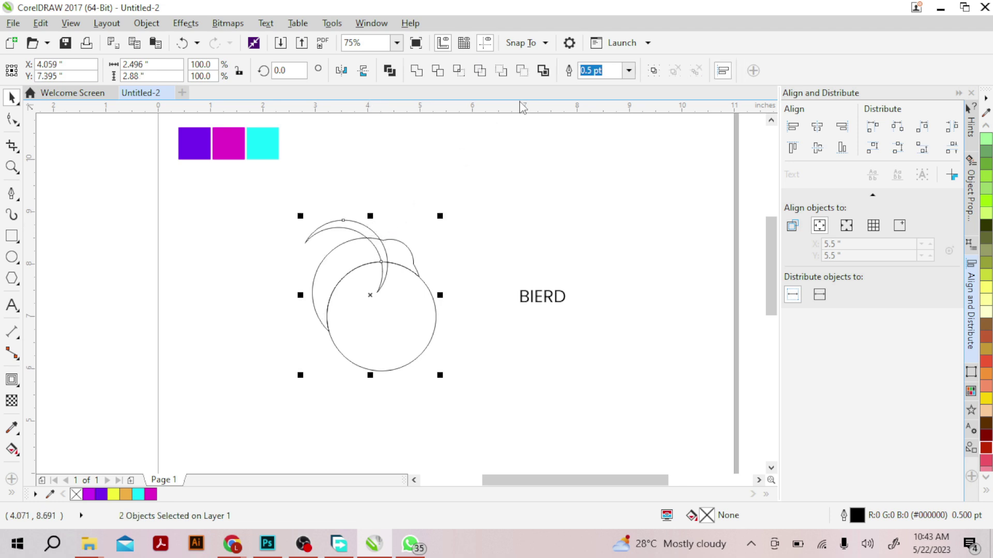
{"action": "left_click", "coordinate": [522, 72]}
{"action": "left_click", "coordinate": [532, 141]}
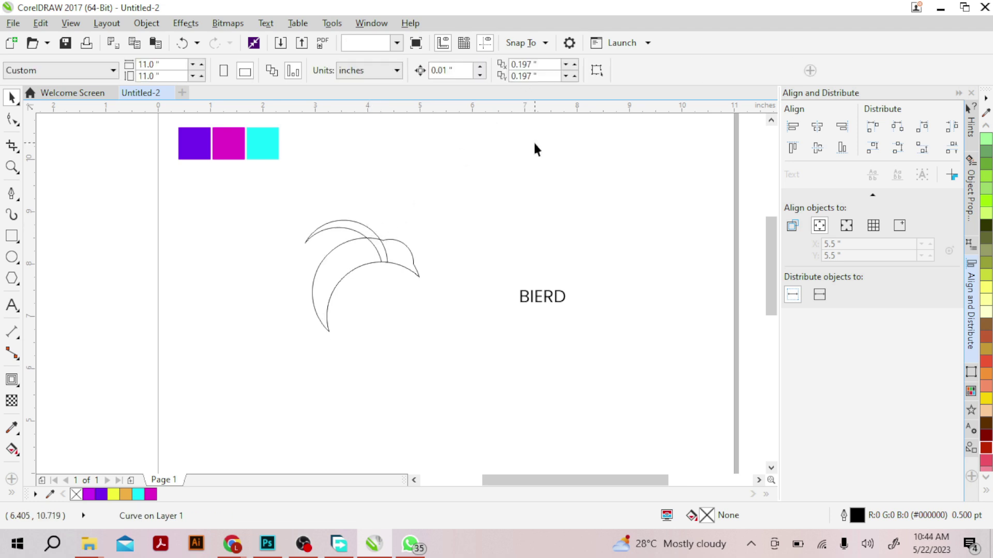
Weld the trimmed wing crescent to the bird's body
{"action": "left_click", "coordinate": [367, 233]}
{"action": "left_click", "coordinate": [330, 297], "text": "shift"}
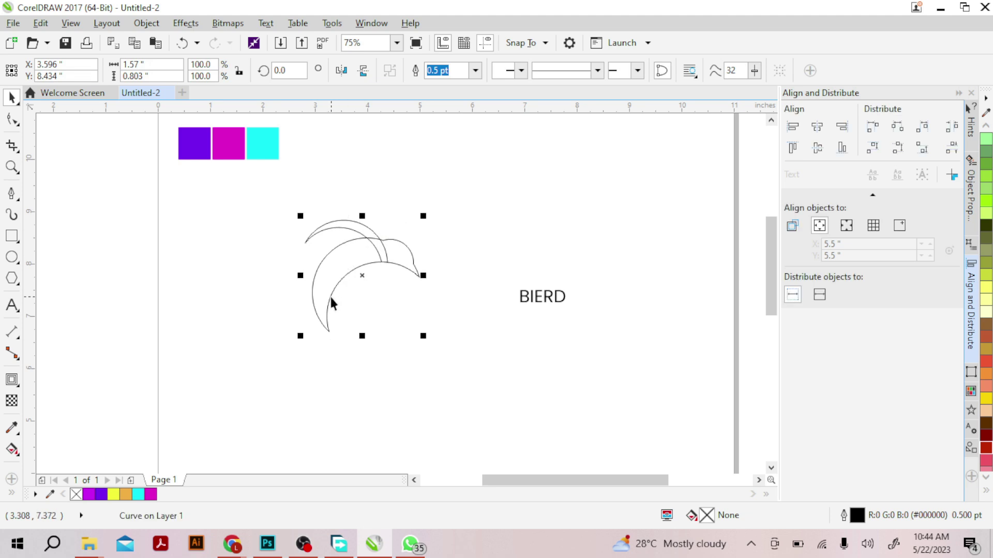
{"action": "left_click", "coordinate": [430, 71]}
{"action": "left_click", "coordinate": [478, 157]}
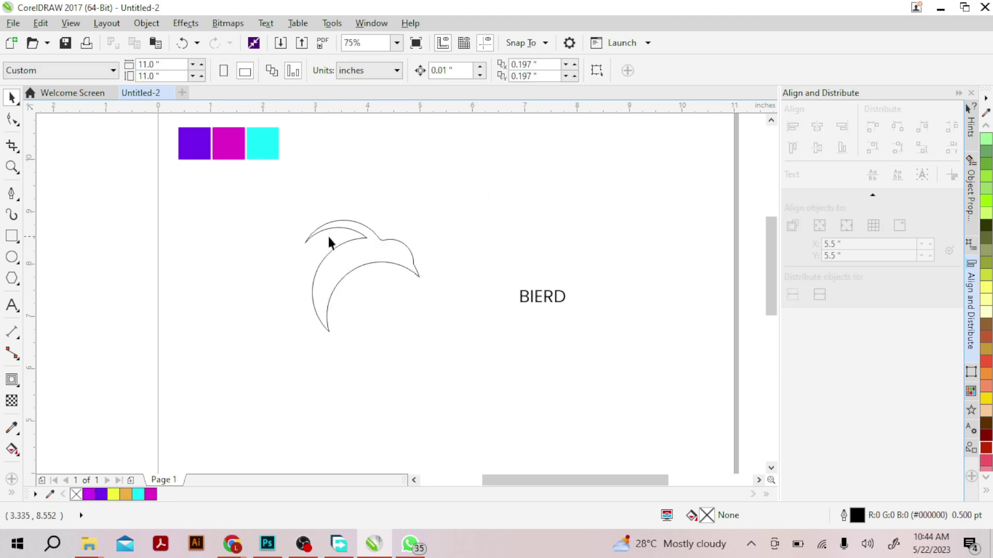
Paste the large circle, move it over the left part of the bird's body and duplicate it slightly lower
{"action": "key", "text": "ctrl+v"}
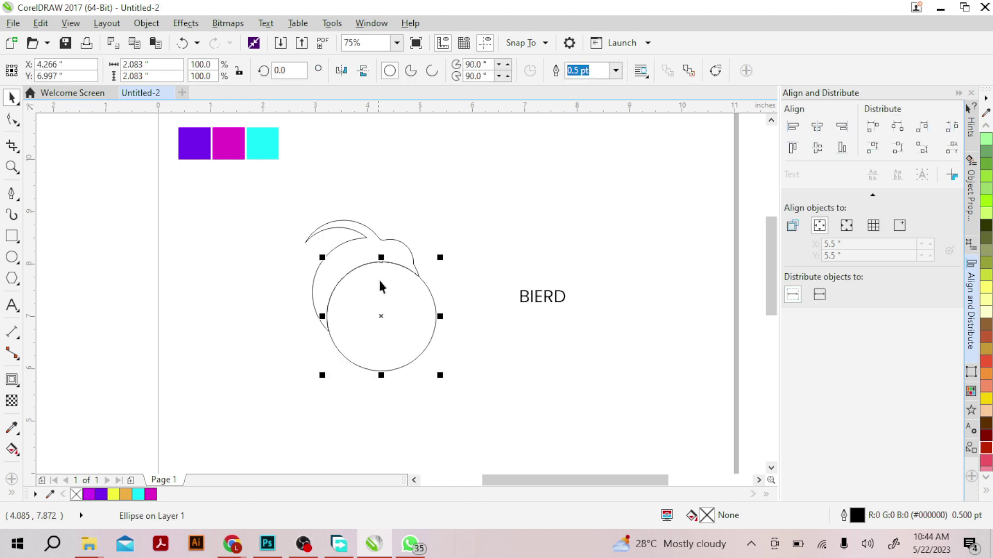
{"action": "left_click_drag", "start_coordinate": [384, 321], "coordinate": [346, 288]}
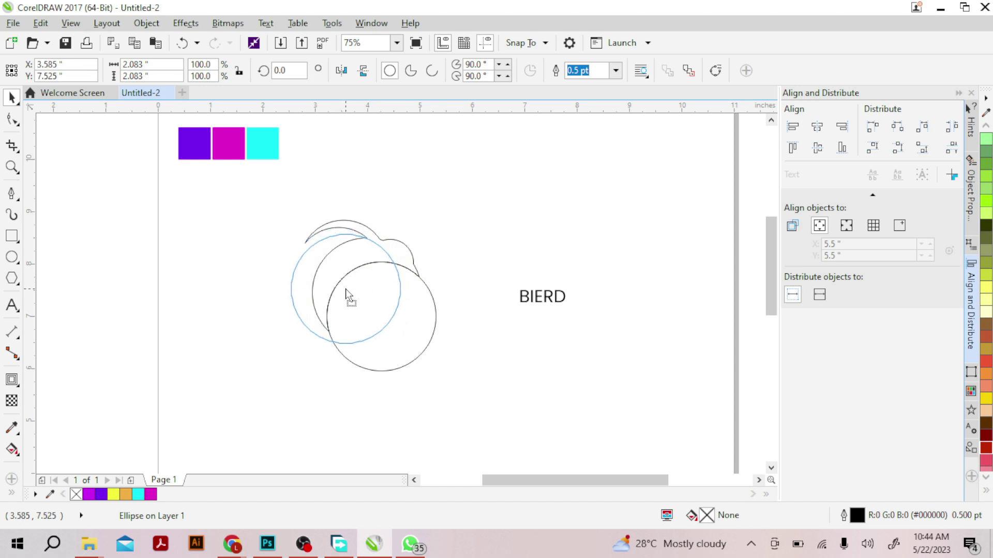
{"action": "left_click_drag", "start_coordinate": [346, 290], "coordinate": [346, 298]}
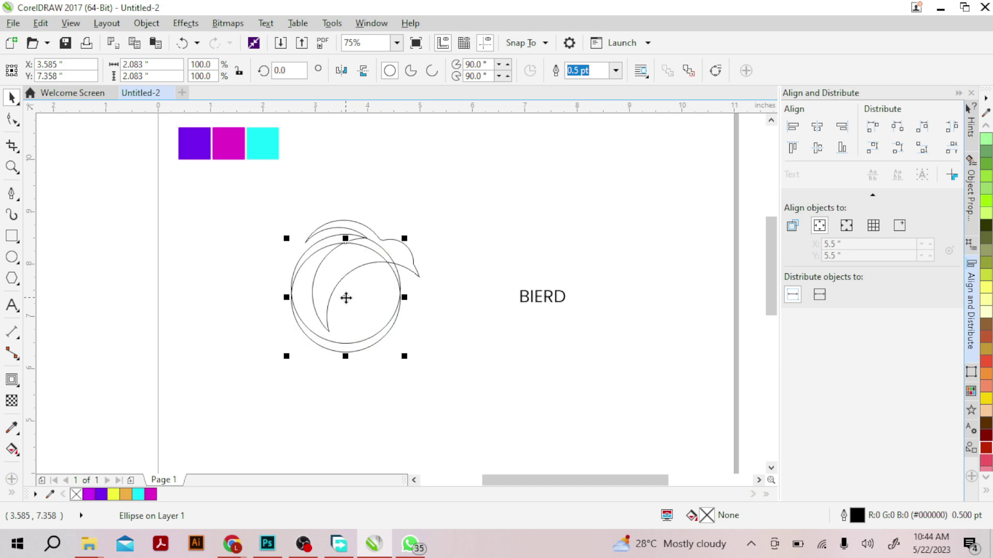
Subtract the lower of the two overlapping circles from the upper one to form a second crescent wing
{"action": "left_click", "coordinate": [457, 323]}
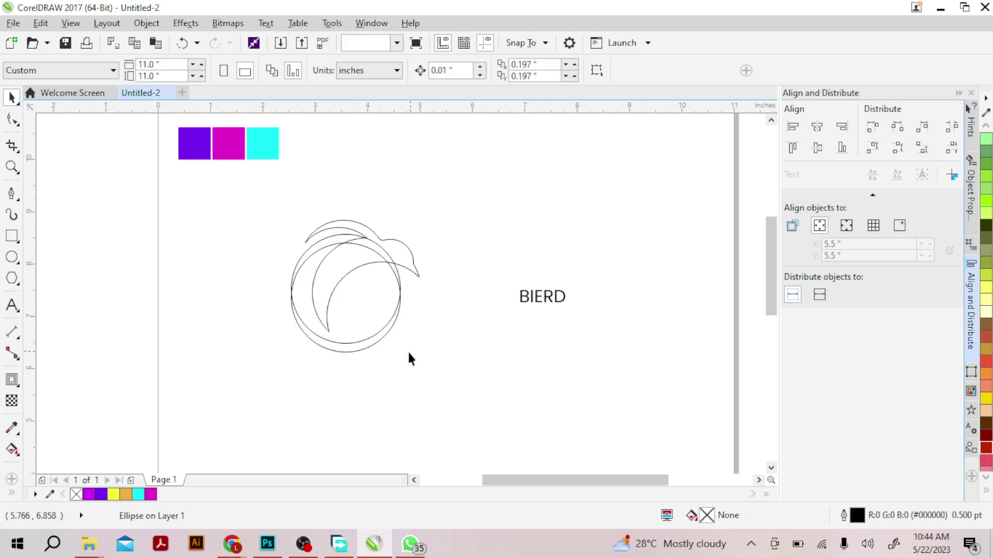
{"action": "left_click", "coordinate": [367, 352]}
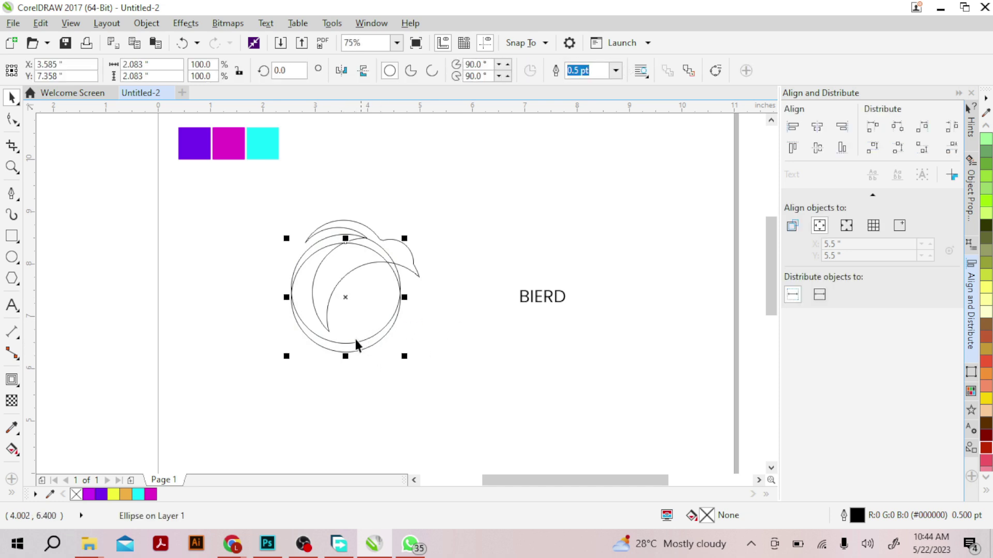
{"action": "left_click", "coordinate": [312, 246], "text": "shift"}
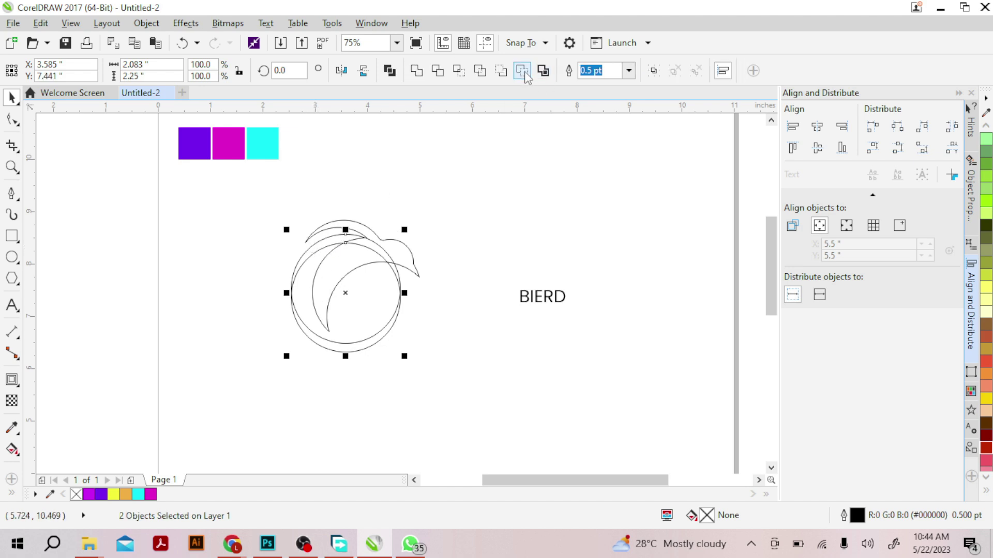
{"action": "left_click", "coordinate": [523, 73]}
{"action": "left_click", "coordinate": [529, 182]}
Paste the large circle in place and subtract it from the second crescent to trim it along the body's inner curve
{"action": "key", "text": "ctrl+v"}
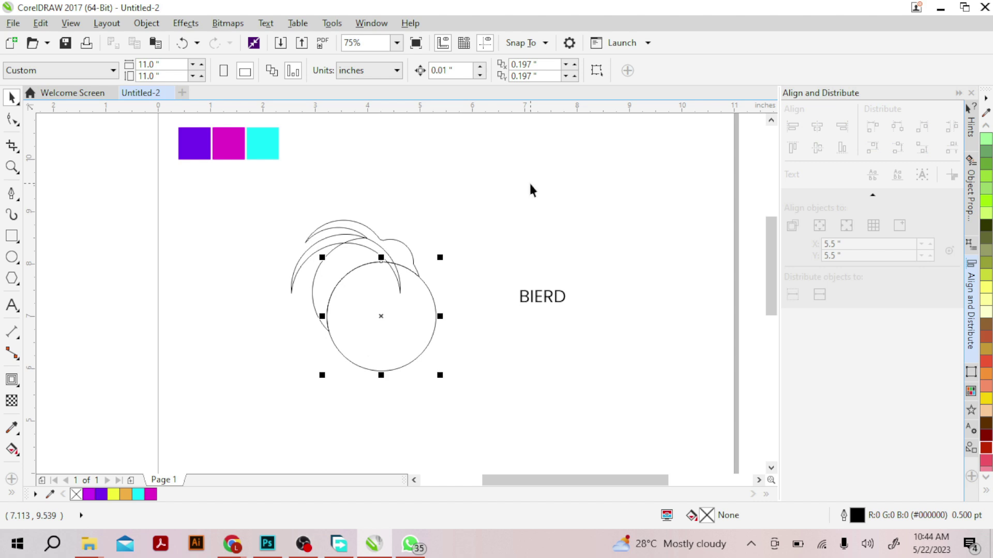
{"action": "left_click", "coordinate": [319, 246], "text": "shift"}
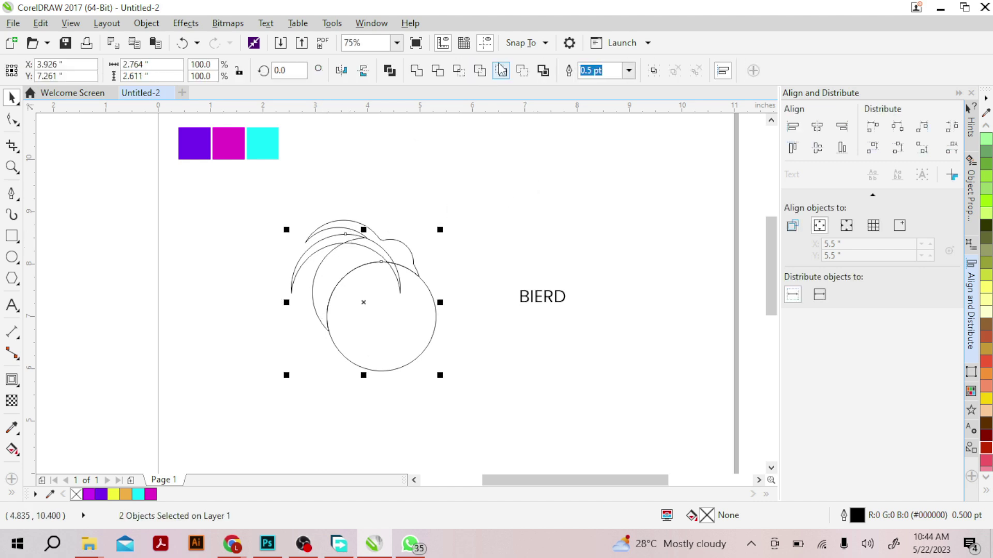
{"action": "left_click", "coordinate": [524, 72]}
{"action": "left_click", "coordinate": [510, 166]}
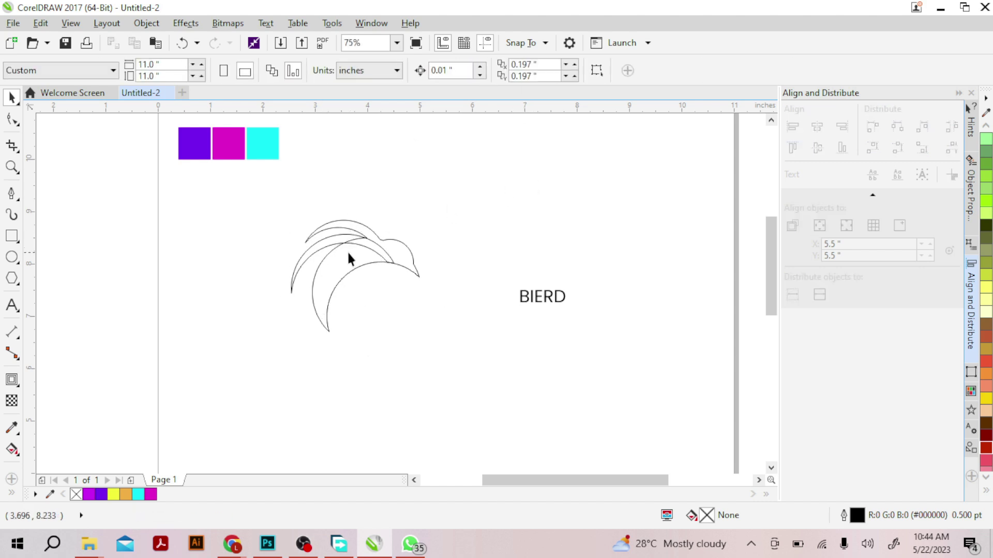
Weld the trimmed second wing crescent to the bird's body
{"action": "left_click", "coordinate": [332, 245]}
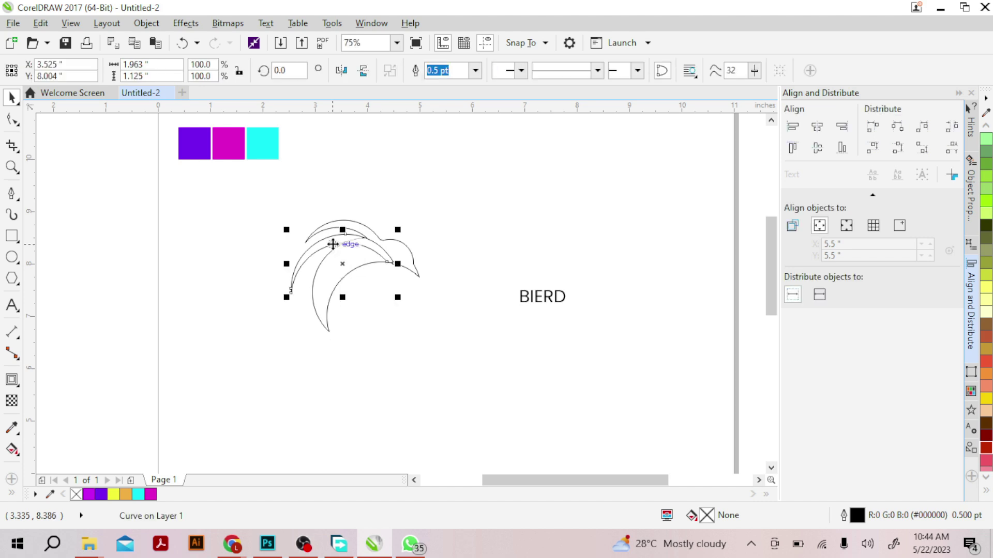
{"action": "left_click", "coordinate": [413, 261], "text": "shift"}
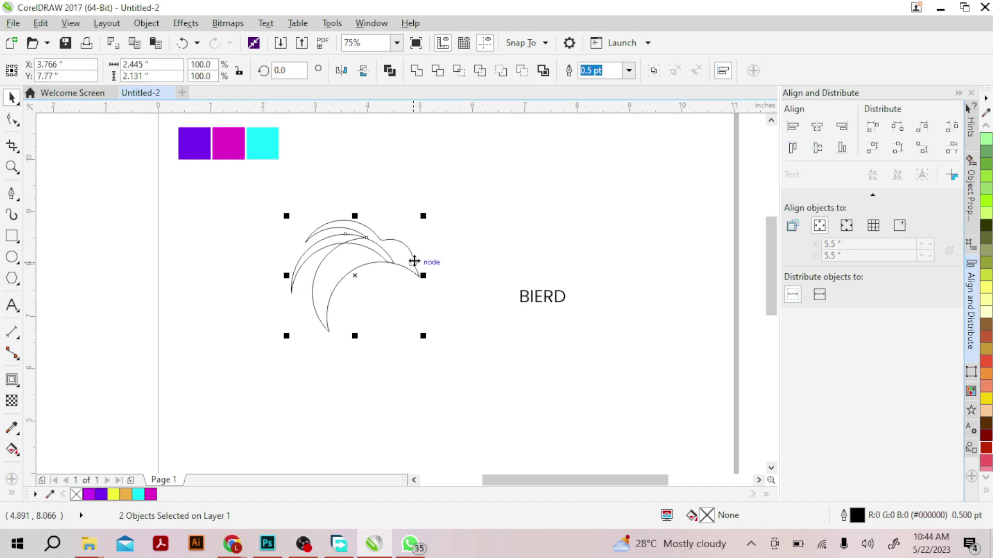
{"action": "left_click", "coordinate": [416, 70]}
{"action": "left_click", "coordinate": [478, 232]}
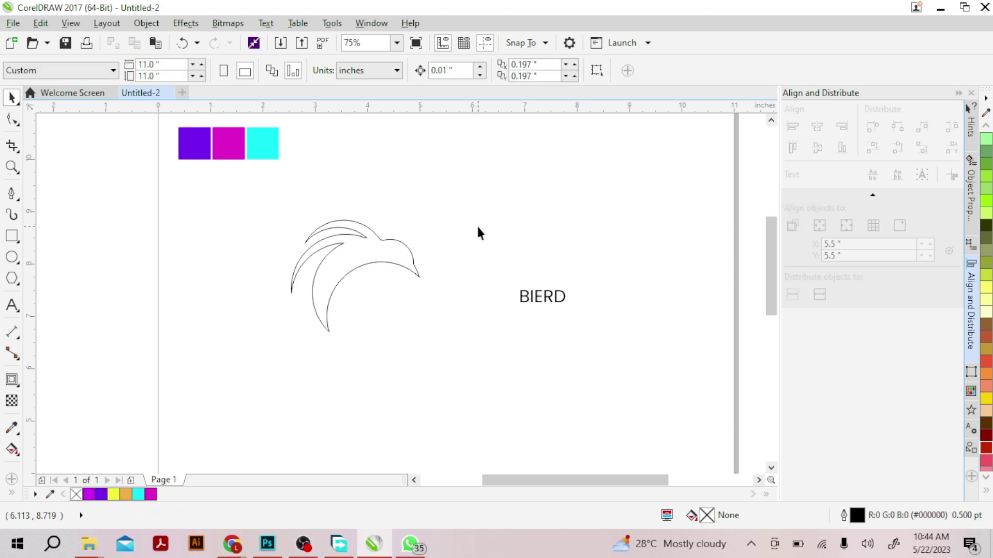
Paste the large circle over the body's left part, duplicate it and offset the two circles to outline a thin tail crescent
{"action": "left_click", "coordinate": [375, 317]}
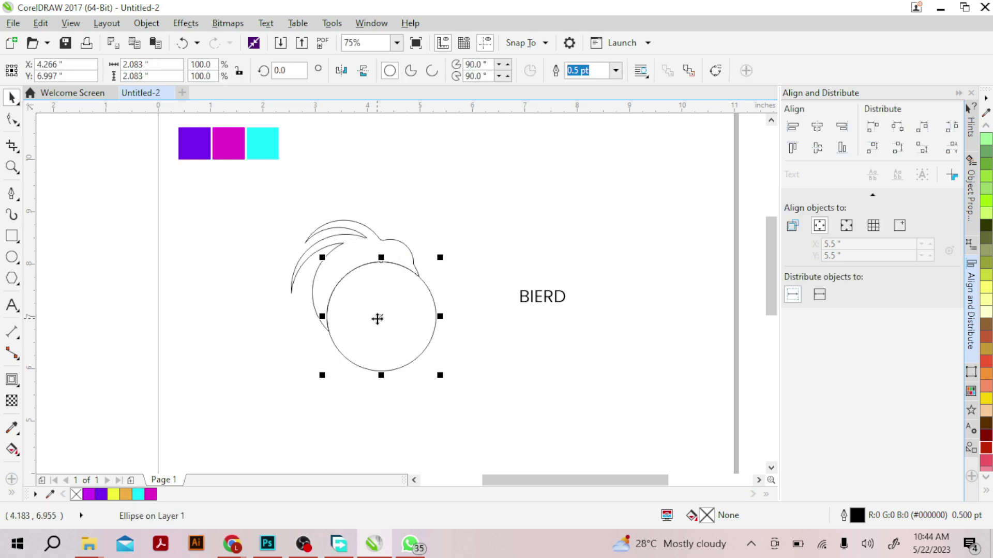
{"action": "left_click_drag", "start_coordinate": [378, 319], "coordinate": [356, 314]}
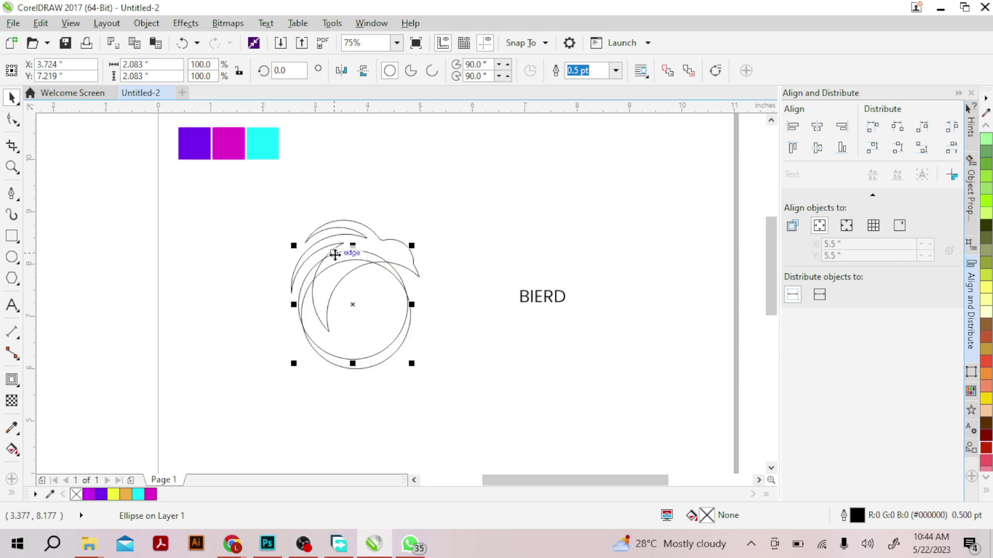
{"action": "left_click_drag", "start_coordinate": [334, 255], "coordinate": [339, 243]}
{"action": "left_click", "coordinate": [452, 300]}
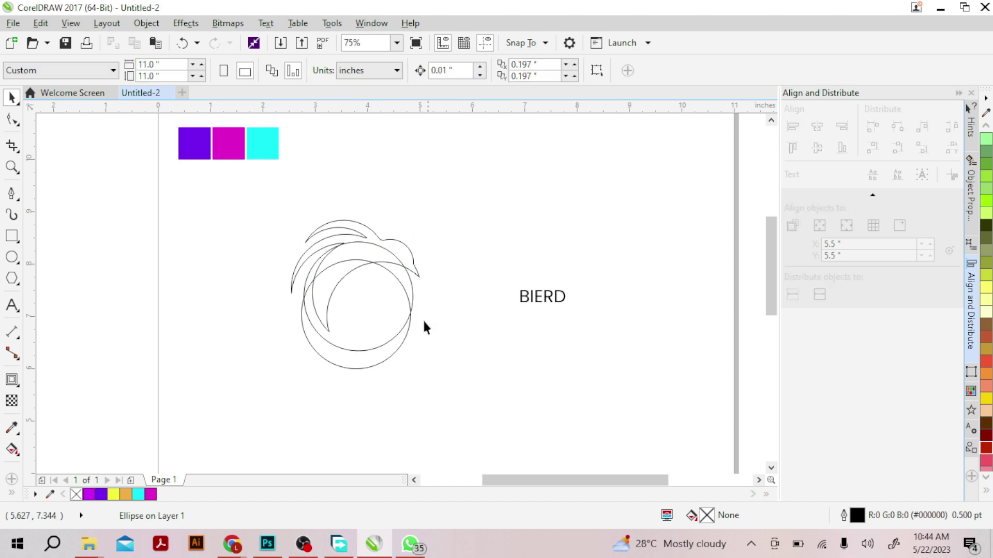
{"action": "left_click", "coordinate": [389, 359]}
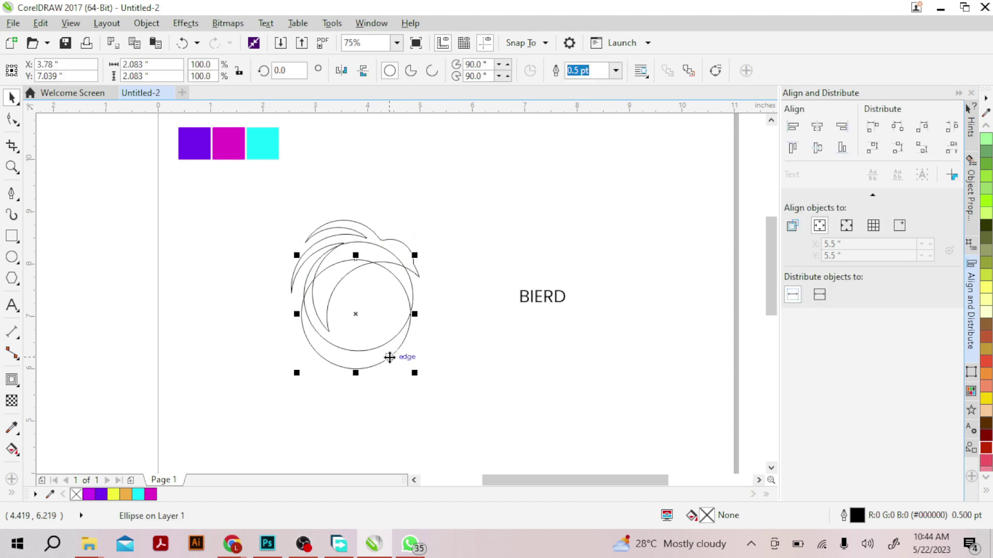
{"action": "left_click_drag", "start_coordinate": [354, 314], "coordinate": [365, 300]}
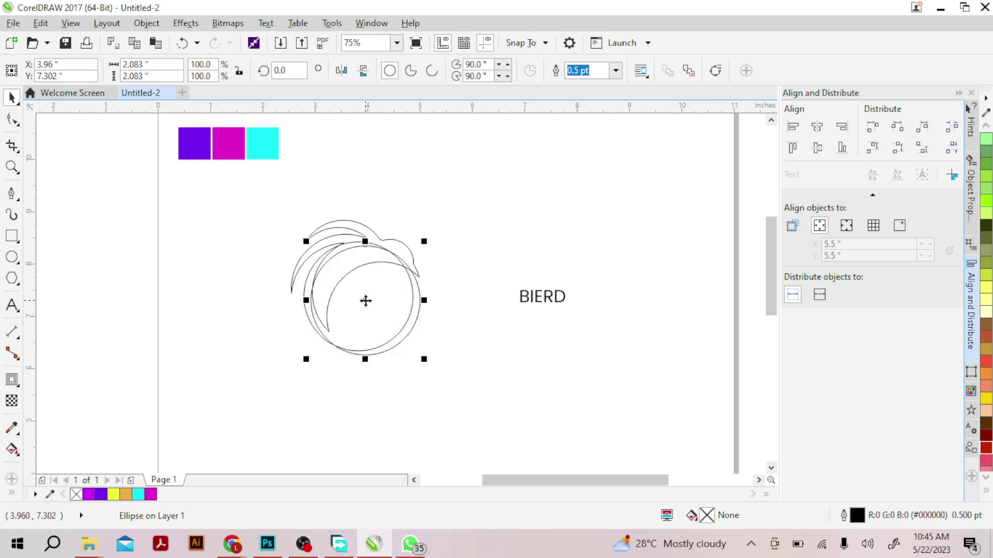
Cut one of the two offset circles out of the other to leave a thin tail crescent
{"action": "left_click", "coordinate": [387, 245], "text": "shift"}
{"action": "left_click", "coordinate": [505, 328]}
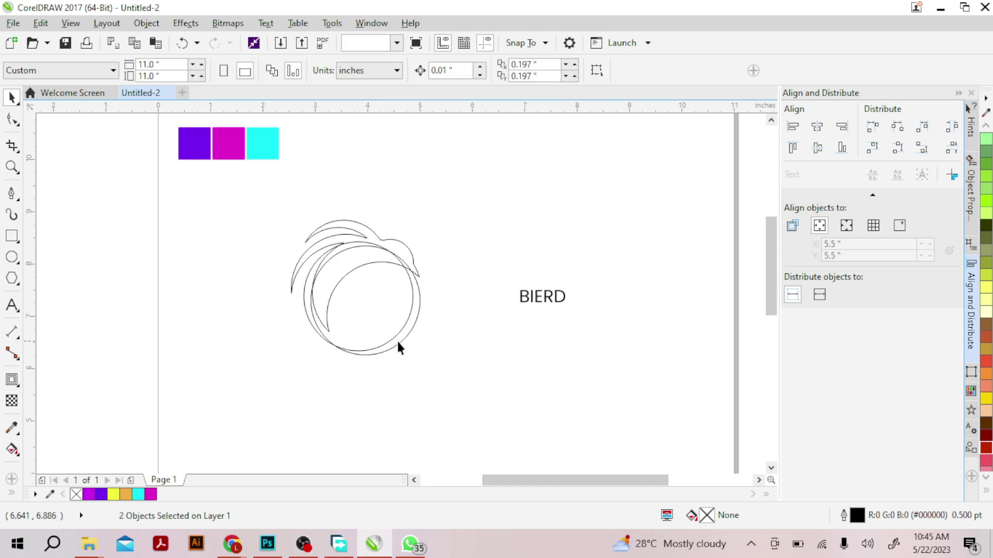
{"action": "left_click", "coordinate": [395, 335]}
{"action": "left_click", "coordinate": [416, 272], "text": "shift"}
{"action": "left_click", "coordinate": [521, 71]}
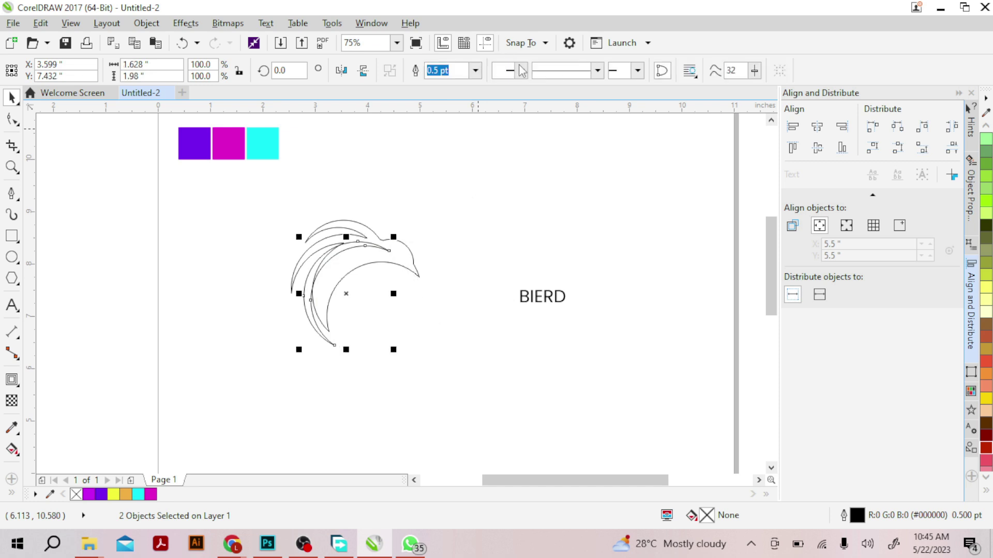
{"action": "left_click", "coordinate": [498, 260]}
Weld the thin tail crescent to the bird's body
{"action": "left_click", "coordinate": [324, 338]}
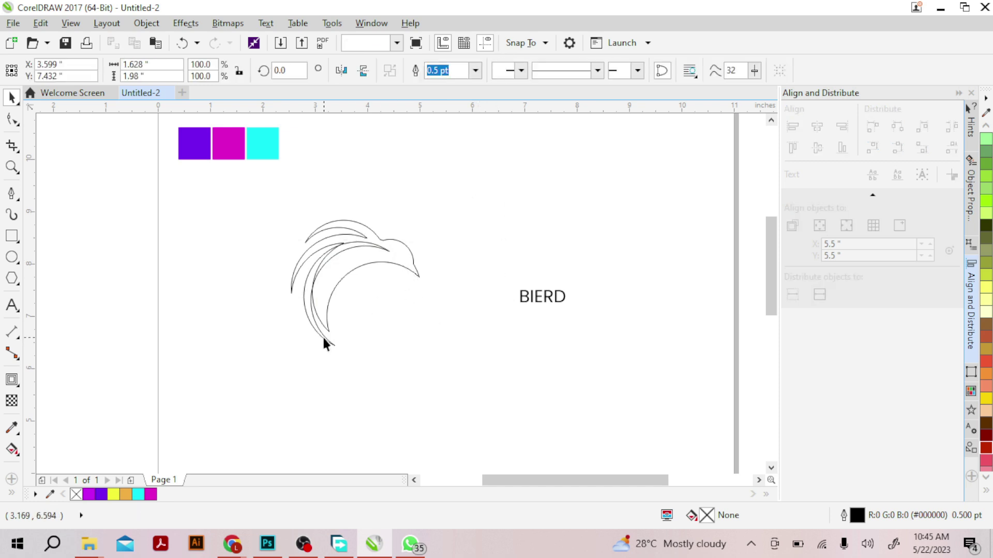
{"action": "left_click", "coordinate": [409, 268], "text": "shift"}
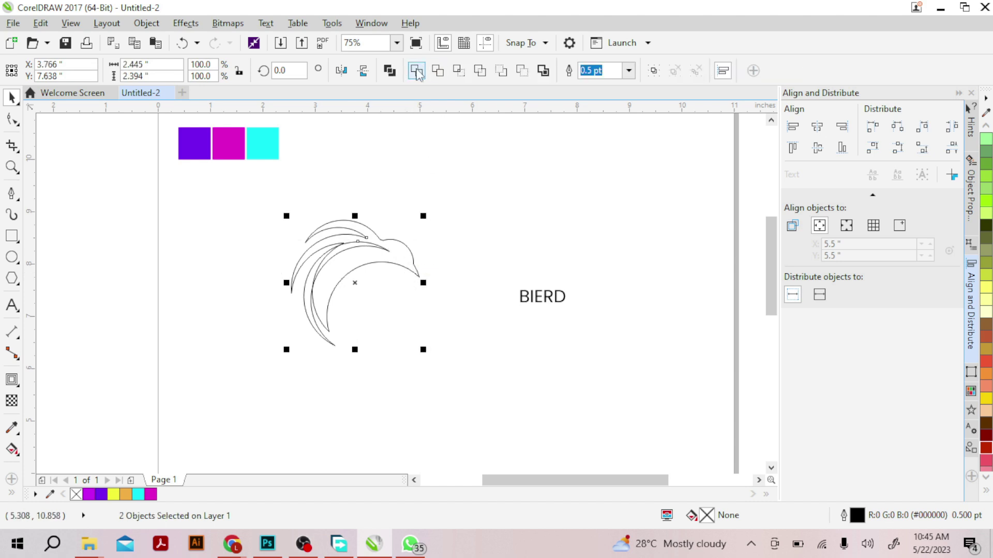
{"action": "left_click", "coordinate": [464, 170]}
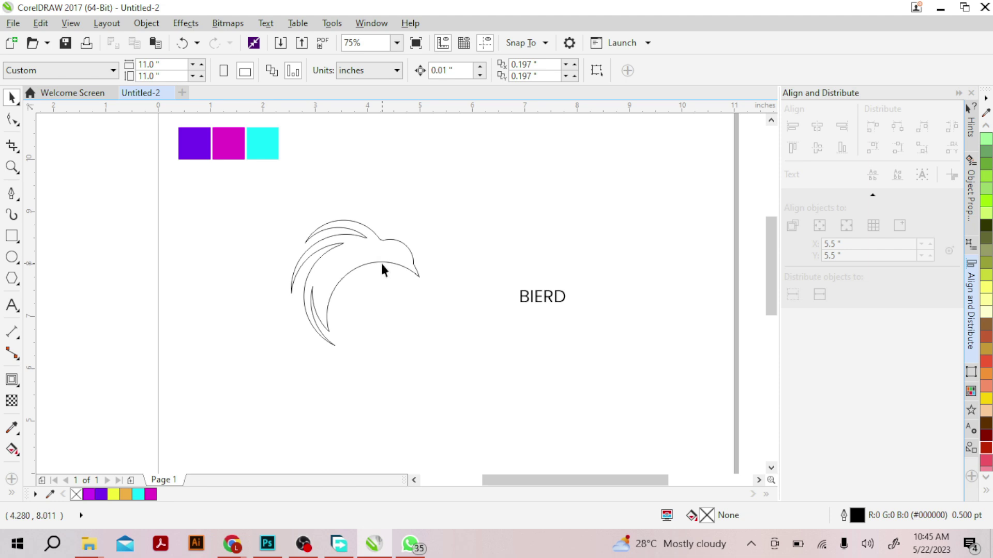
Paste the large circle, shrink it to about 0.094 inches and place it on the bird's head as the eye
{"action": "key", "text": "ctrl+v"}
{"action": "left_click_drag", "start_coordinate": [441, 375], "coordinate": [386, 322]}
{"action": "left_click_drag", "start_coordinate": [352, 291], "coordinate": [370, 298]}
{"action": "left_click_drag", "start_coordinate": [338, 330], "coordinate": [395, 267]}
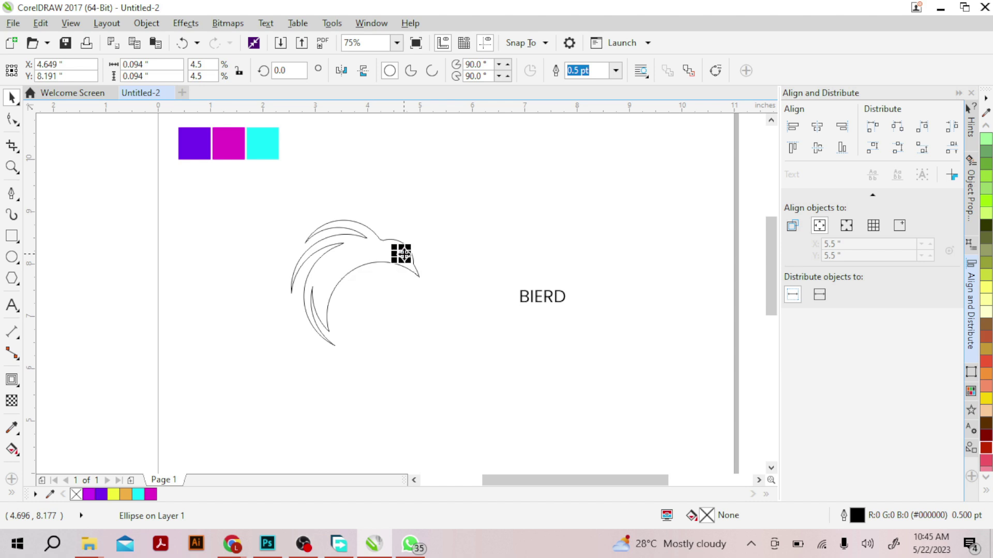
{"action": "left_click", "coordinate": [427, 321]}
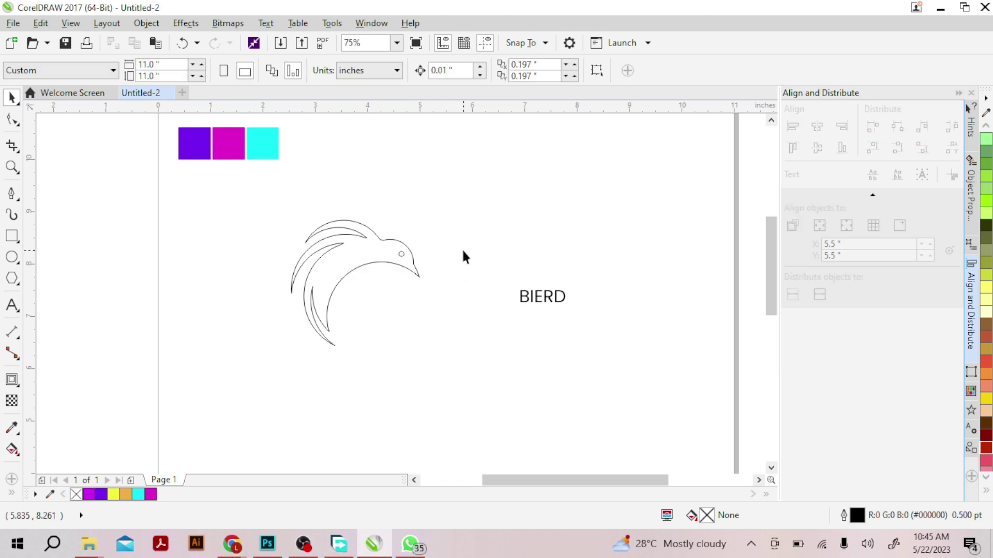
Cut the small eye circle out of the bird's head
{"action": "left_click", "coordinate": [360, 266]}
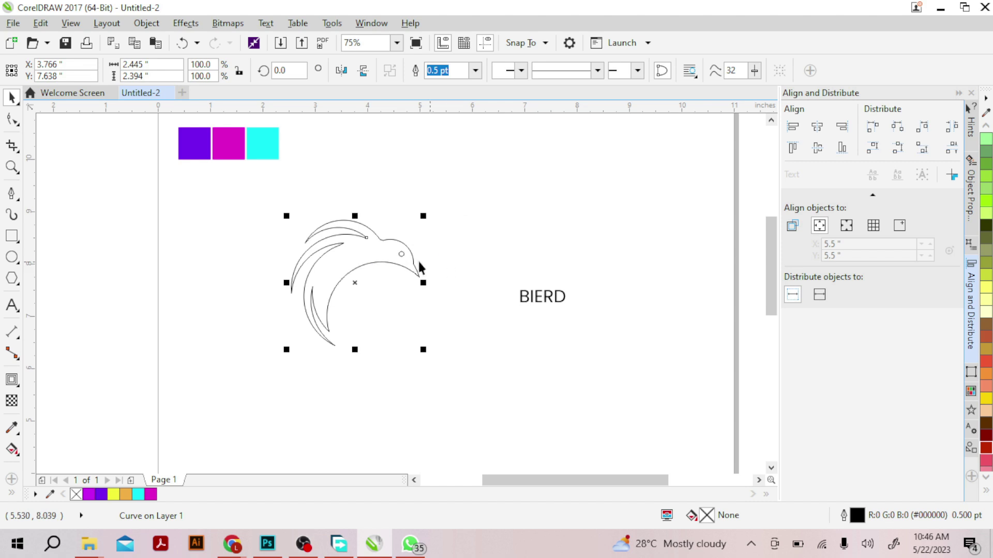
{"action": "left_click", "coordinate": [402, 253]}
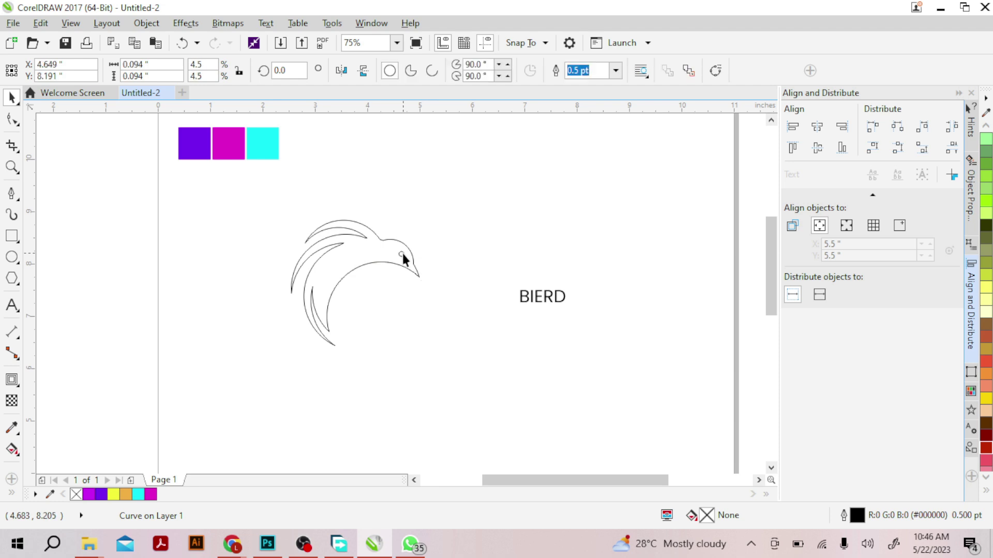
{"action": "left_click", "coordinate": [376, 263], "text": "shift"}
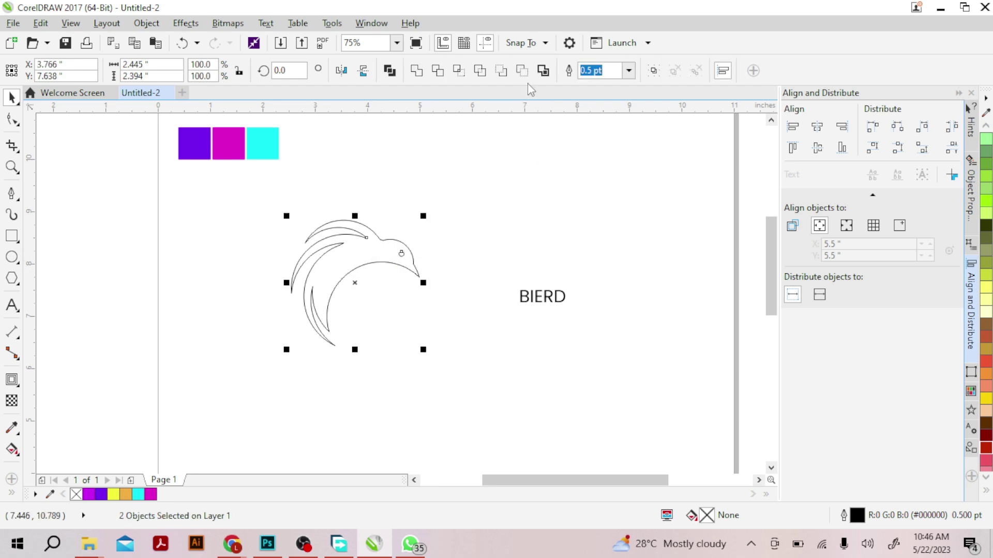
{"action": "left_click", "coordinate": [522, 71]}
{"action": "left_click", "coordinate": [520, 161]}
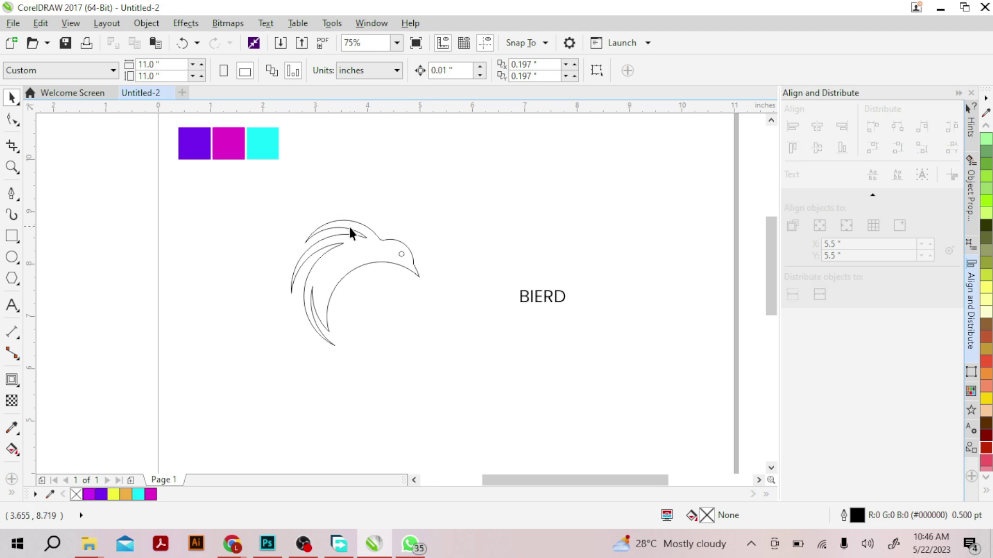
Apply a linear fountain fill to the bird from the beak to the tail, sampling the purple square (#7F00FF) as the end colour
{"action": "left_click", "coordinate": [350, 229]}
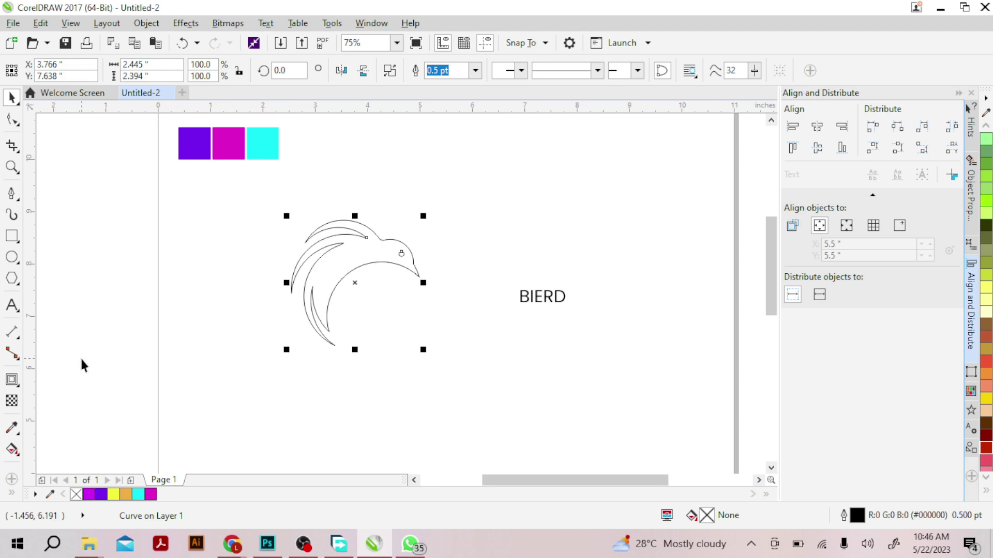
{"action": "left_click", "coordinate": [13, 450]}
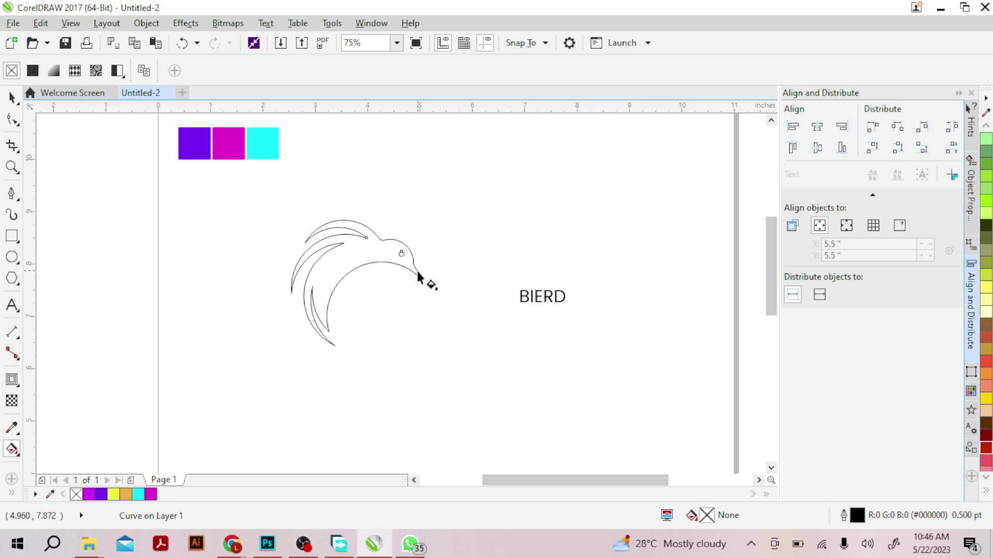
{"action": "left_click_drag", "start_coordinate": [417, 270], "coordinate": [312, 314]}
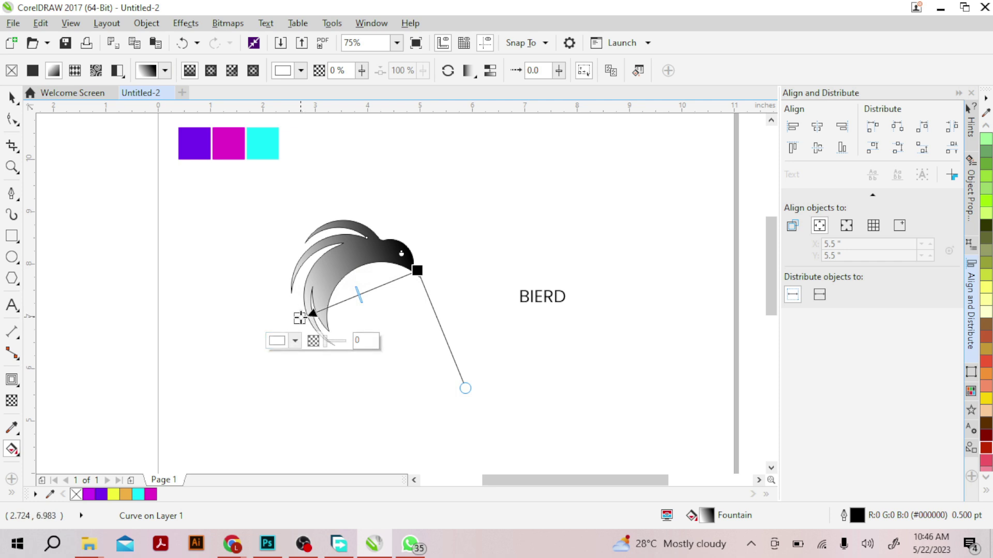
{"action": "left_click", "coordinate": [295, 340]}
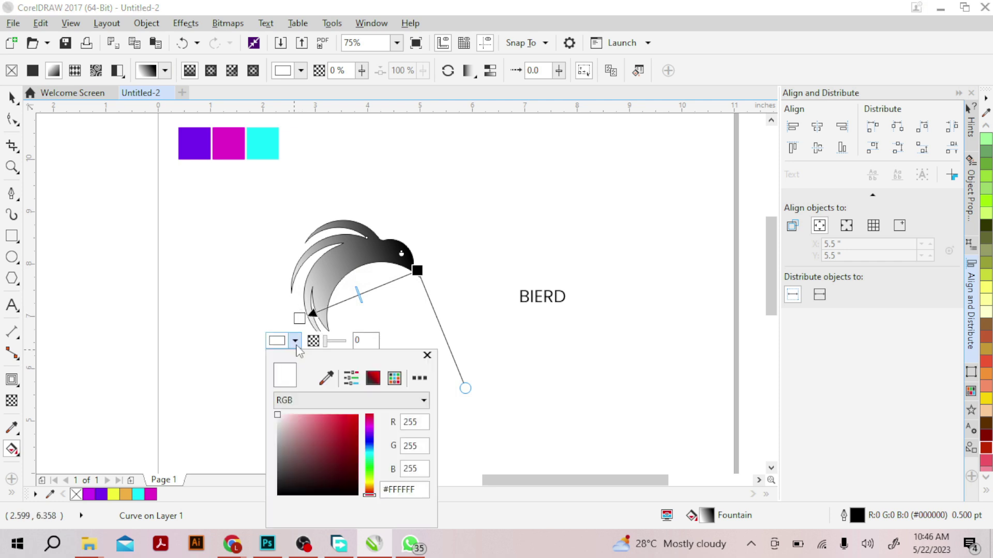
{"action": "left_click", "coordinate": [326, 378]}
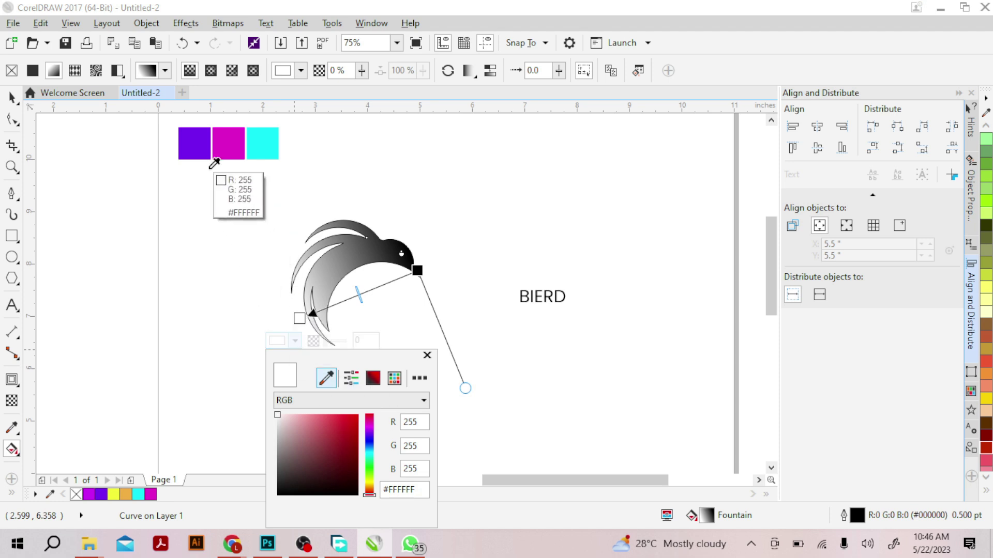
{"action": "left_click", "coordinate": [197, 139]}
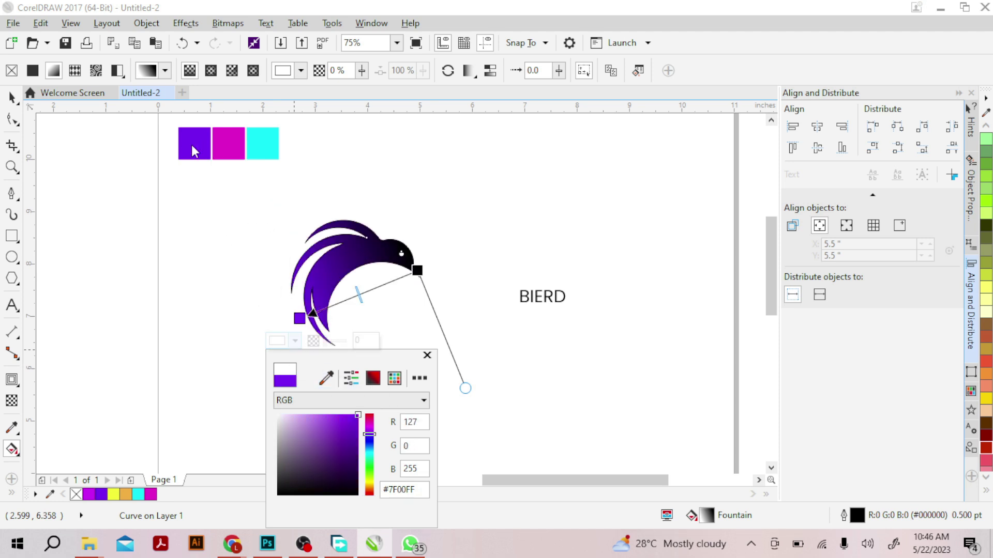
Add an intermediate colour node at about 57% of the gradient and sample the magenta square (#FF00D4) for it
{"action": "left_click", "coordinate": [354, 304]}
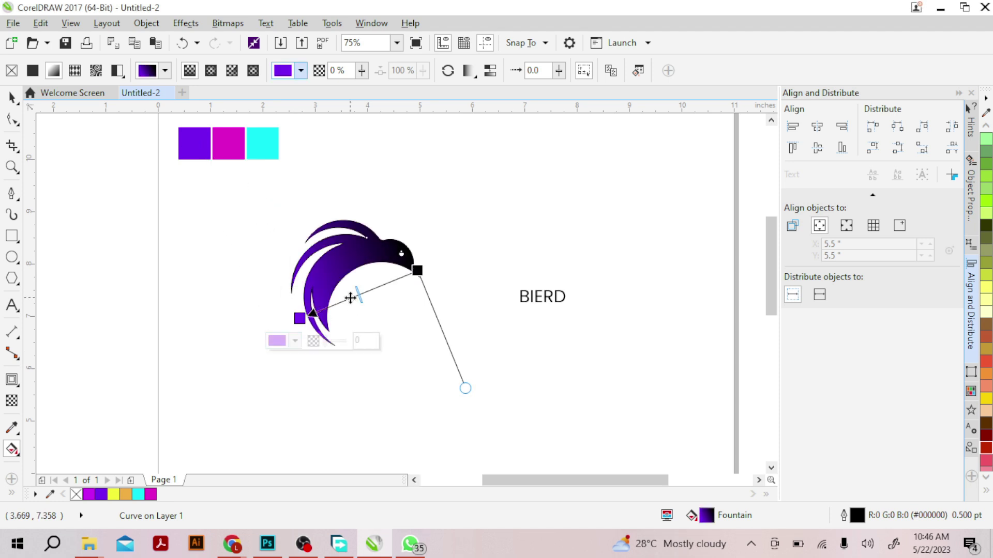
{"action": "double_click", "coordinate": [350, 299]}
{"action": "left_click", "coordinate": [346, 321]}
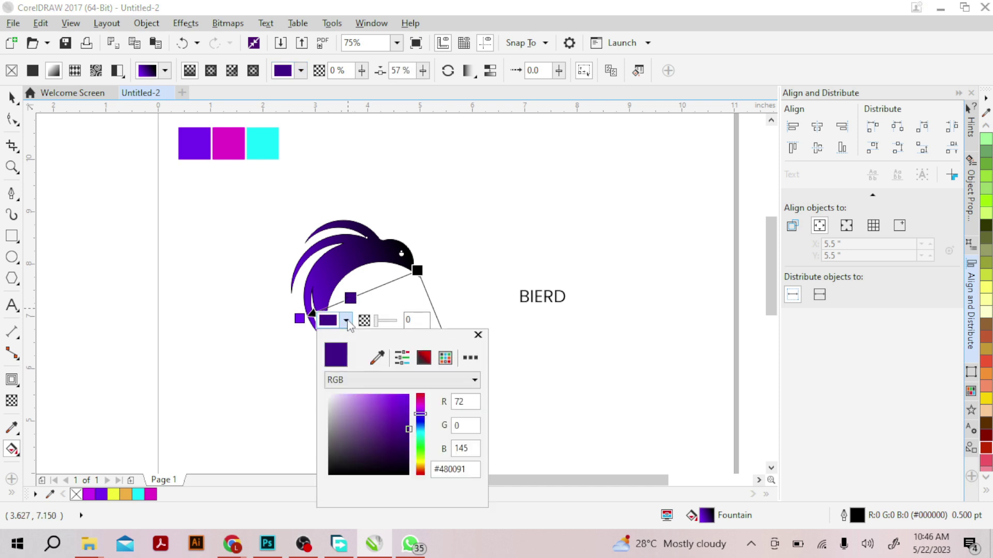
{"action": "left_click", "coordinate": [377, 357]}
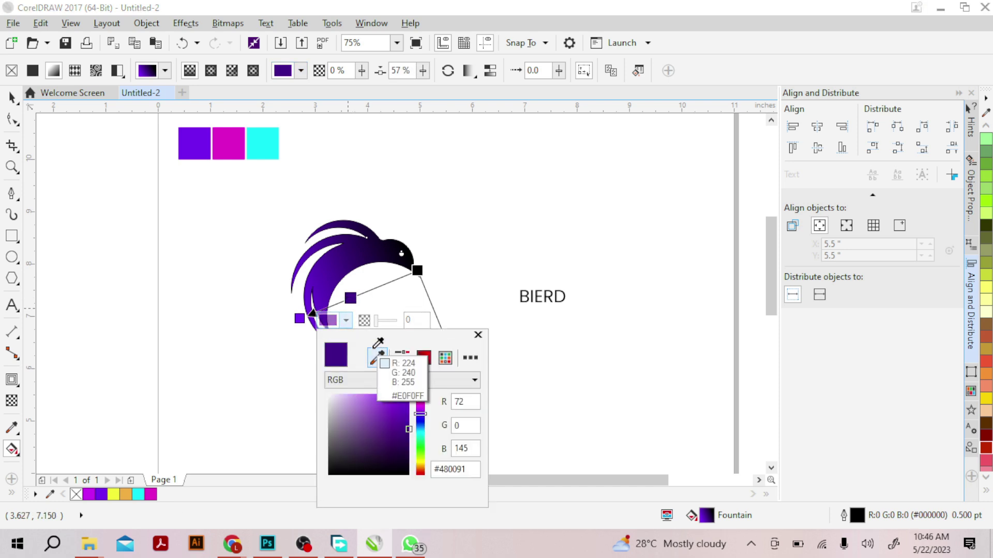
{"action": "left_click", "coordinate": [226, 128]}
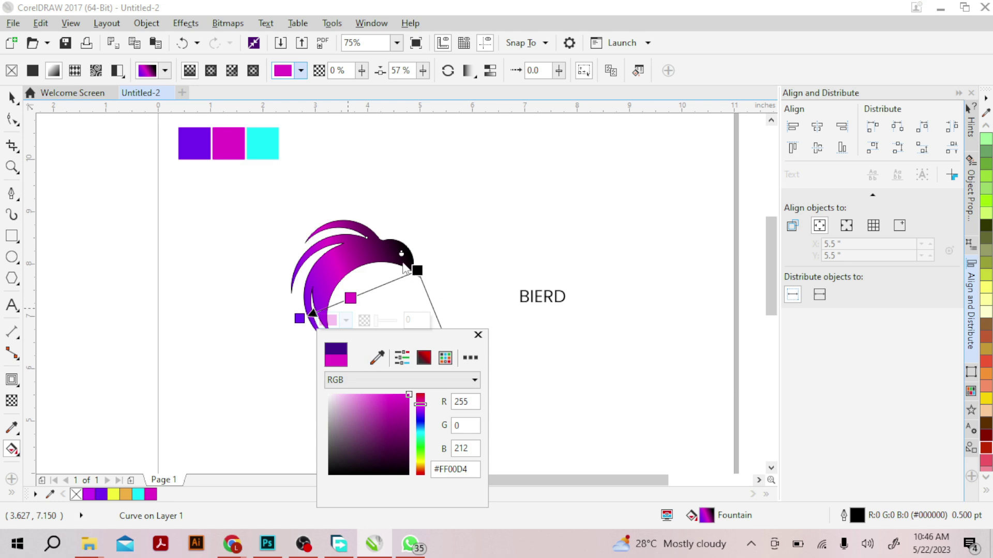
Recolour the gradient's black start node at the beak by sampling the cyan square
{"action": "left_click", "coordinate": [417, 269]}
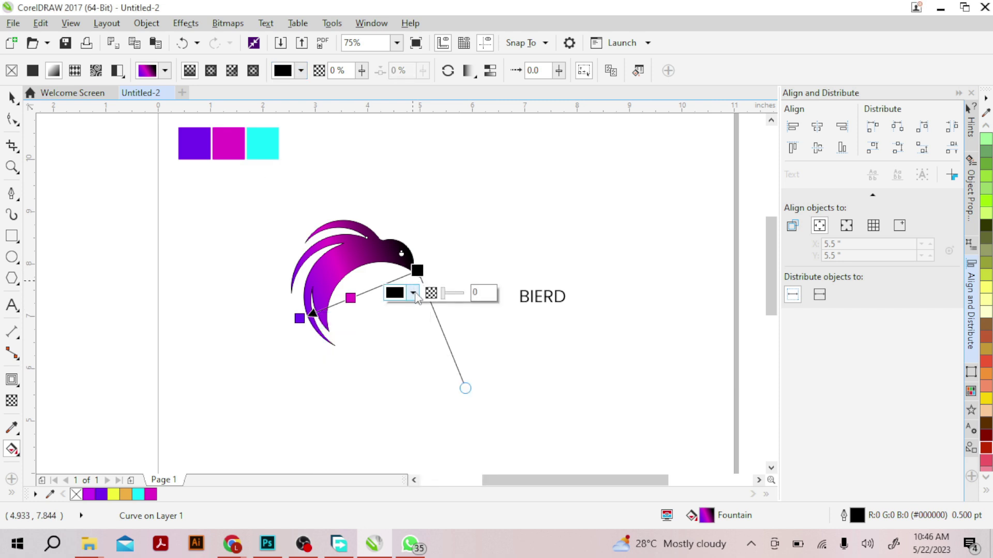
{"action": "left_click", "coordinate": [413, 294]}
{"action": "left_click", "coordinate": [443, 329]}
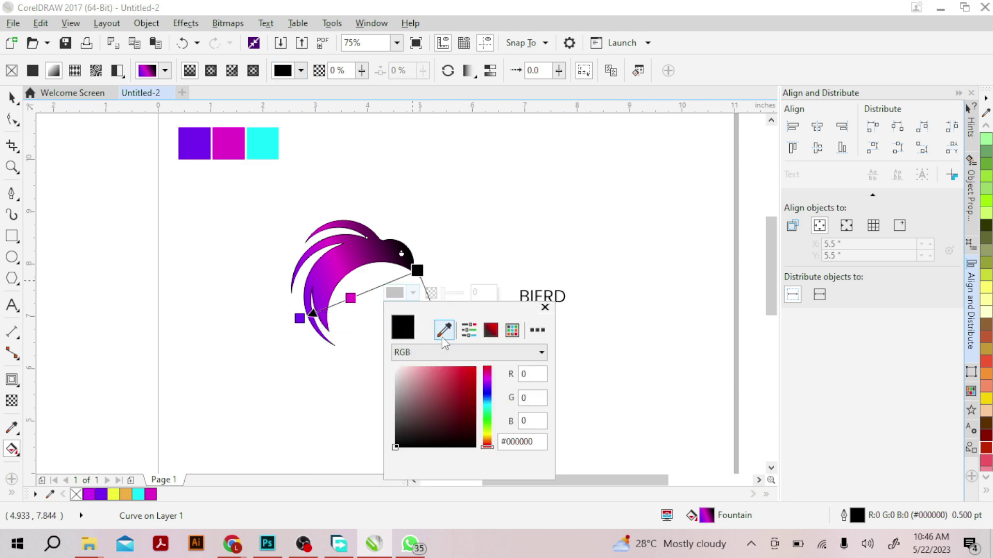
{"action": "left_click", "coordinate": [271, 148]}
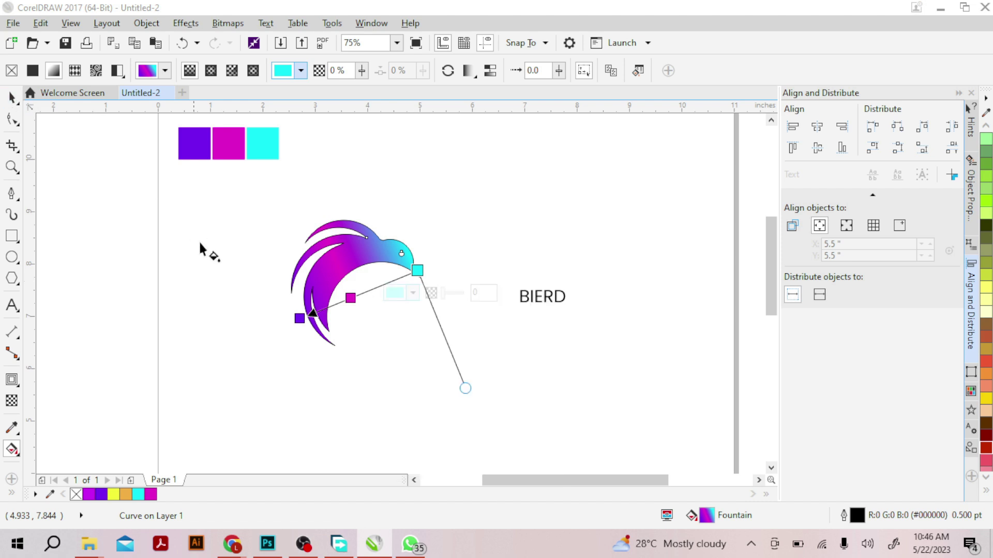
Remove the bird's outline by setting its outline width to None
{"action": "left_click", "coordinate": [12, 97]}
{"action": "left_click", "coordinate": [132, 220]}
{"action": "left_click", "coordinate": [336, 255]}
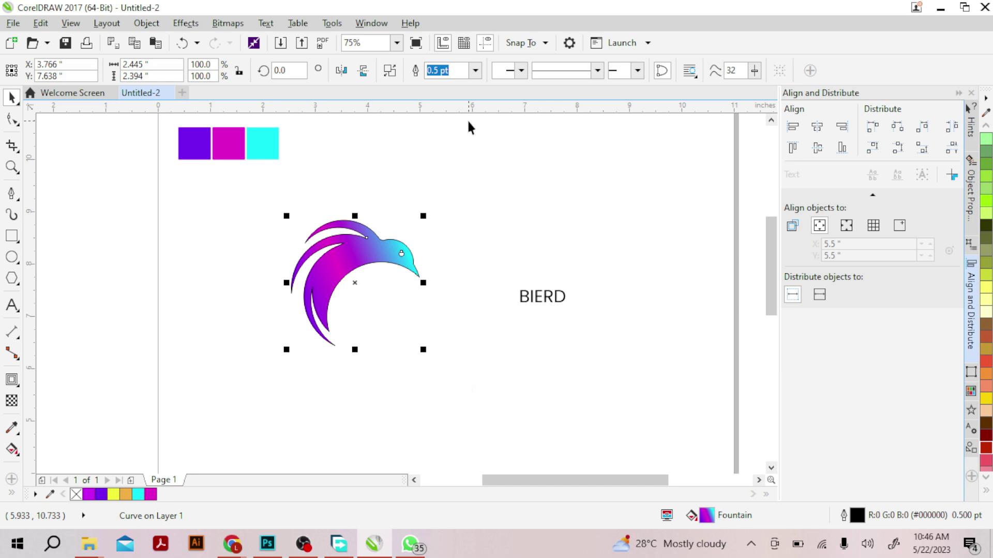
{"action": "left_click", "coordinate": [475, 70]}
{"action": "scroll", "coordinate": [452, 109], "scroll_direction": "up", "scroll_amount": 3}
{"action": "left_click", "coordinate": [437, 83]}
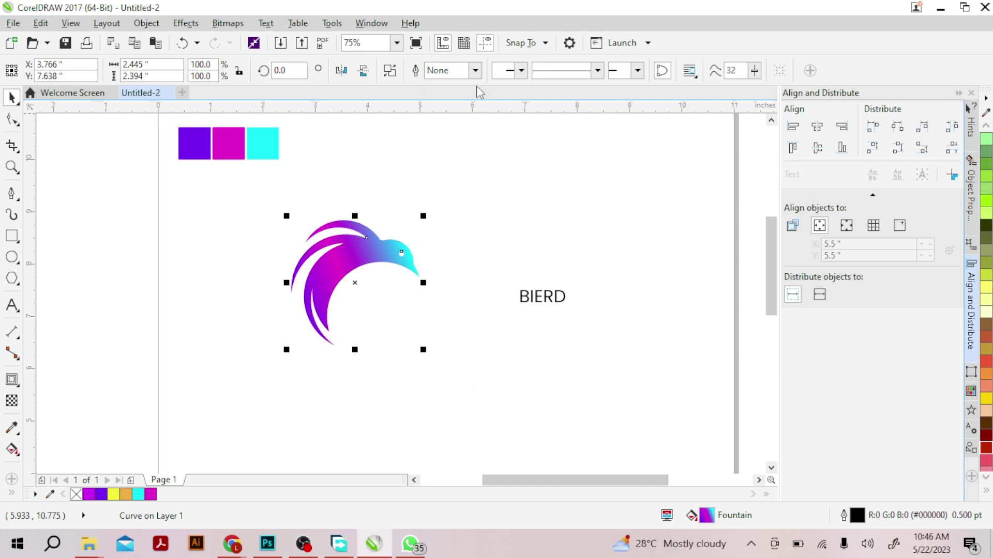
Move the bird slightly up and to the right on the page and deselect it
{"action": "left_click", "coordinate": [505, 206]}
{"action": "left_click_drag", "start_coordinate": [383, 249], "coordinate": [395, 228]}
{"action": "left_click", "coordinate": [472, 227]}
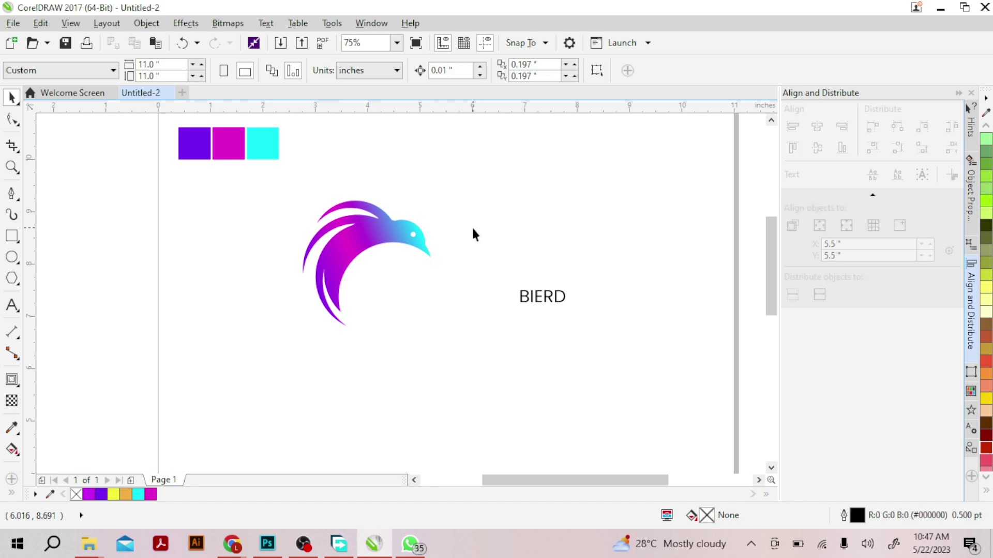
Enlarge the BIERD text to about 110.6 pt and place it under the beak, inside the curve of the bird's body
{"action": "left_click", "coordinate": [538, 299]}
{"action": "left_click_drag", "start_coordinate": [538, 299], "coordinate": [570, 346]}
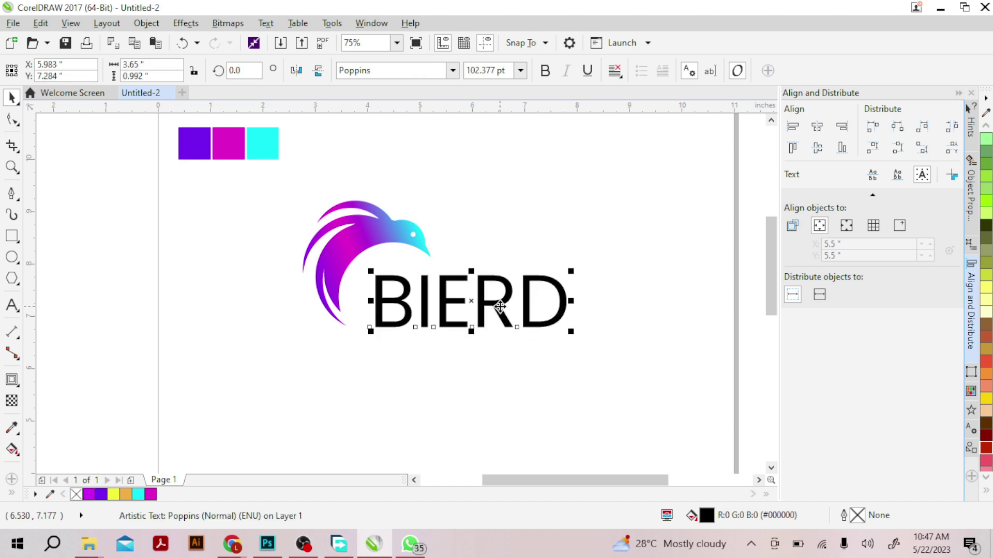
{"action": "left_click_drag", "start_coordinate": [500, 306], "coordinate": [510, 288]}
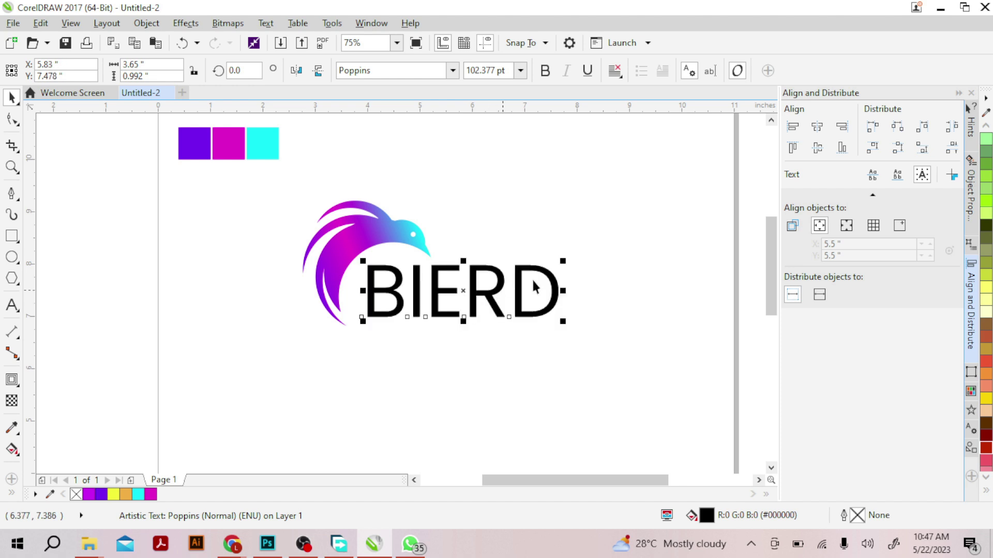
{"action": "left_click_drag", "start_coordinate": [571, 258], "coordinate": [580, 250]}
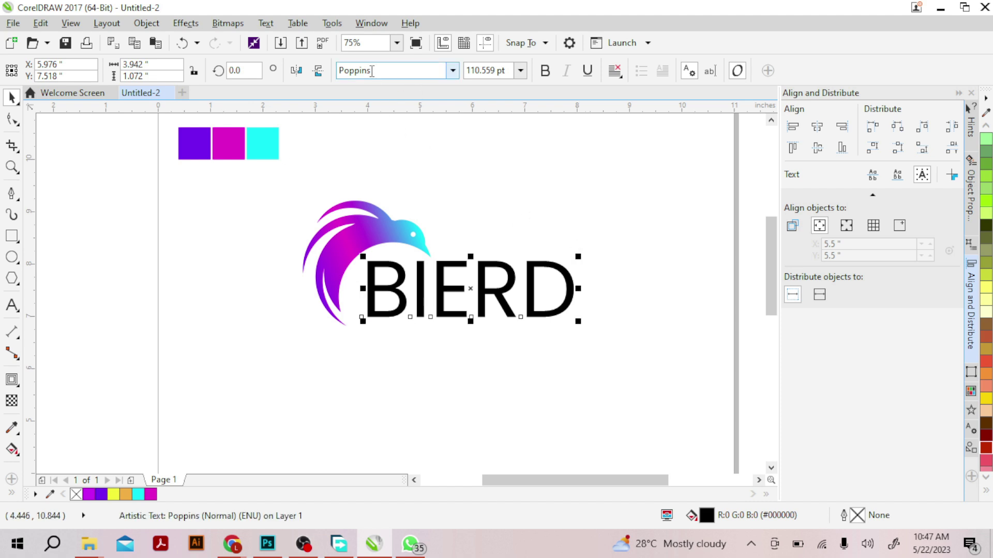
Set the BIERD text in the Poppins font and make it bold
{"action": "left_click", "coordinate": [393, 71]}
{"action": "type", "text": "Pop"}
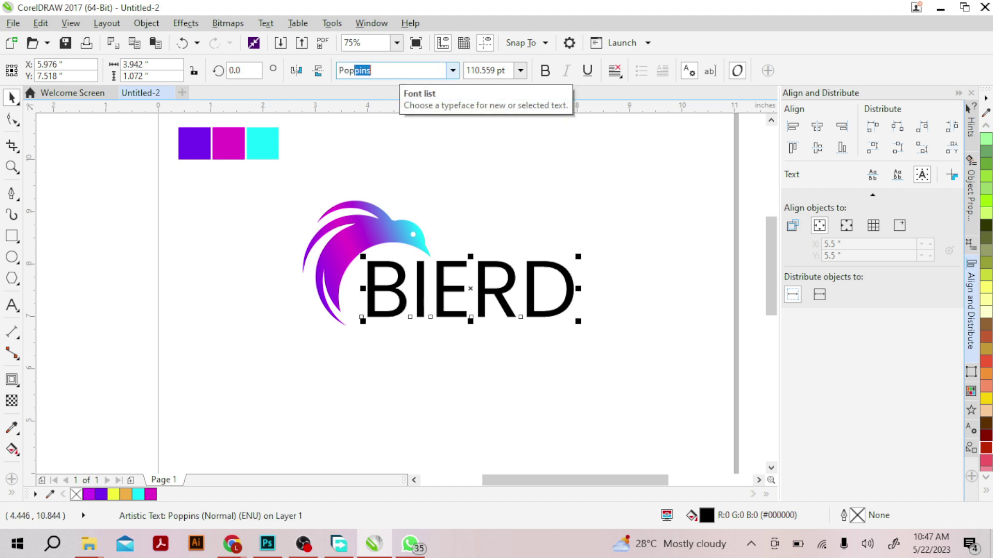
{"action": "key", "text": "Return"}
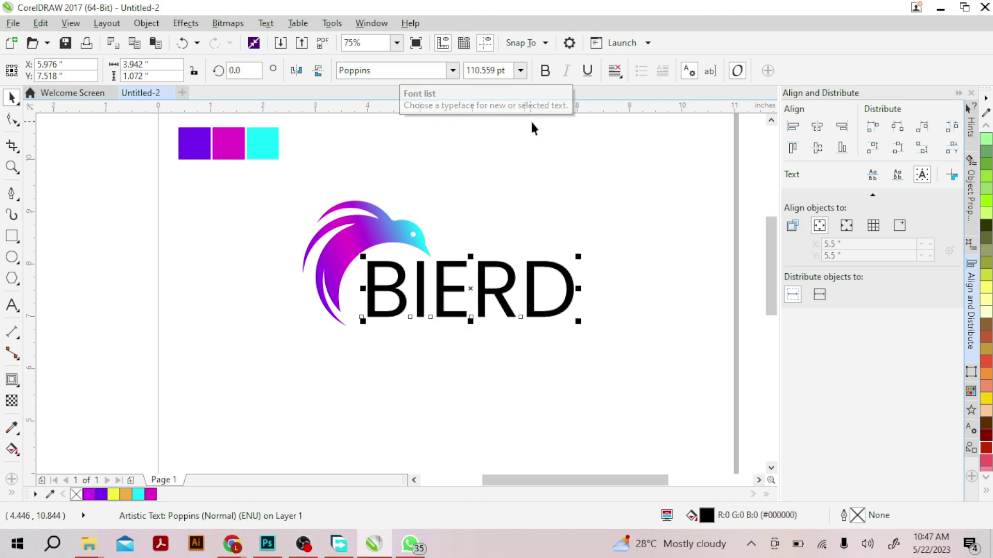
{"action": "left_click", "coordinate": [555, 74]}
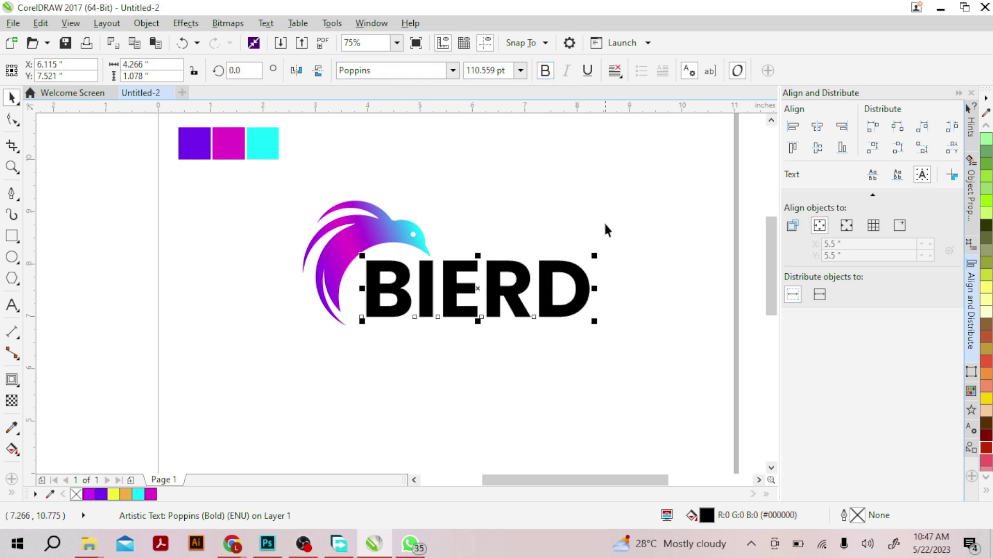
{"action": "left_click", "coordinate": [625, 294]}
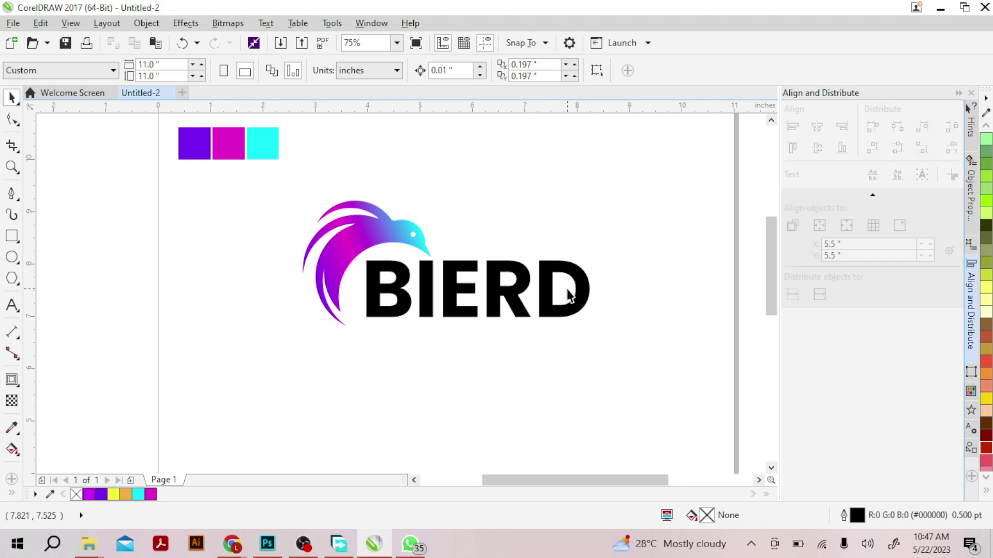
Nudge the BIERD text down about 0.08 inches to leave a gap below the beak
{"action": "left_click", "coordinate": [519, 293]}
{"action": "key", "text": "Down"}
{"action": "key", "text": "Down"}
{"action": "key", "text": "Down"}
{"action": "key", "text": "Down"}
{"action": "key", "text": "Down"}
{"action": "key", "text": "Down"}
{"action": "key", "text": "Down"}
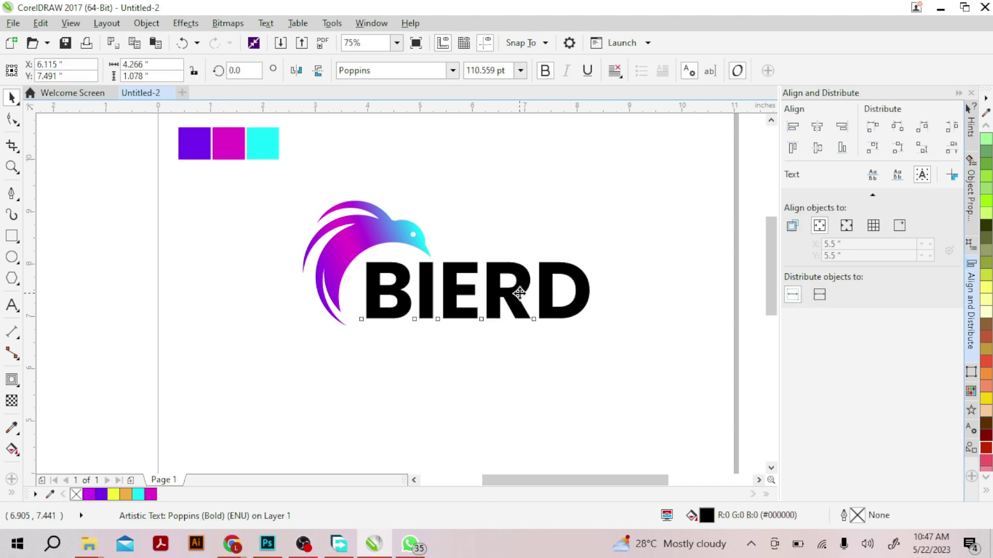
{"action": "left_click", "coordinate": [574, 246]}
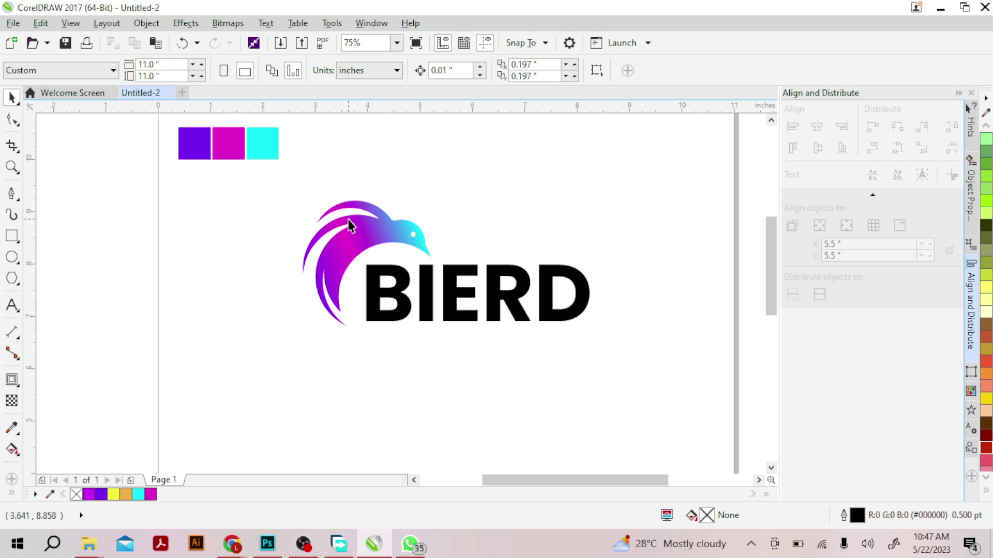
Fill the BIERD text with the purple from the document palette
{"action": "left_click", "coordinate": [408, 309]}
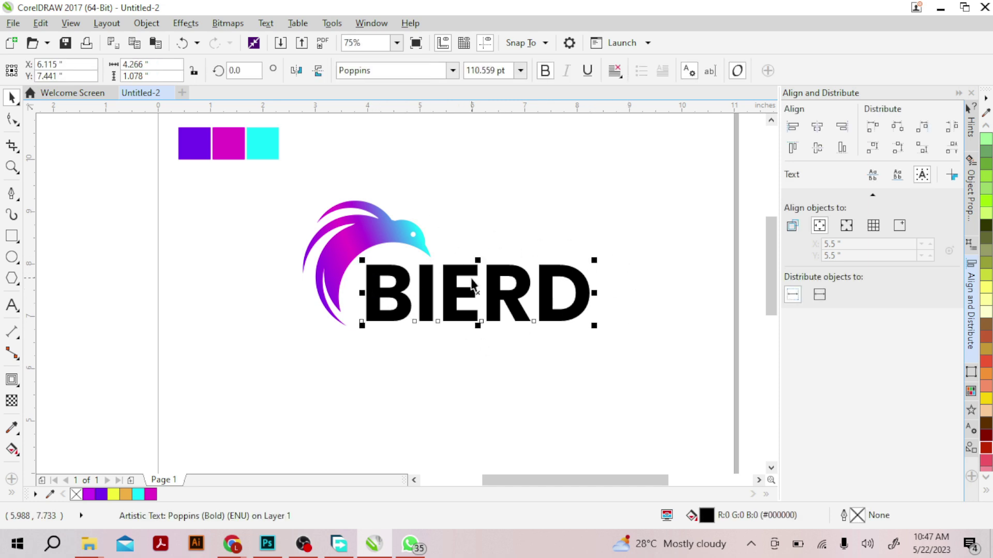
{"action": "left_click", "coordinate": [101, 493]}
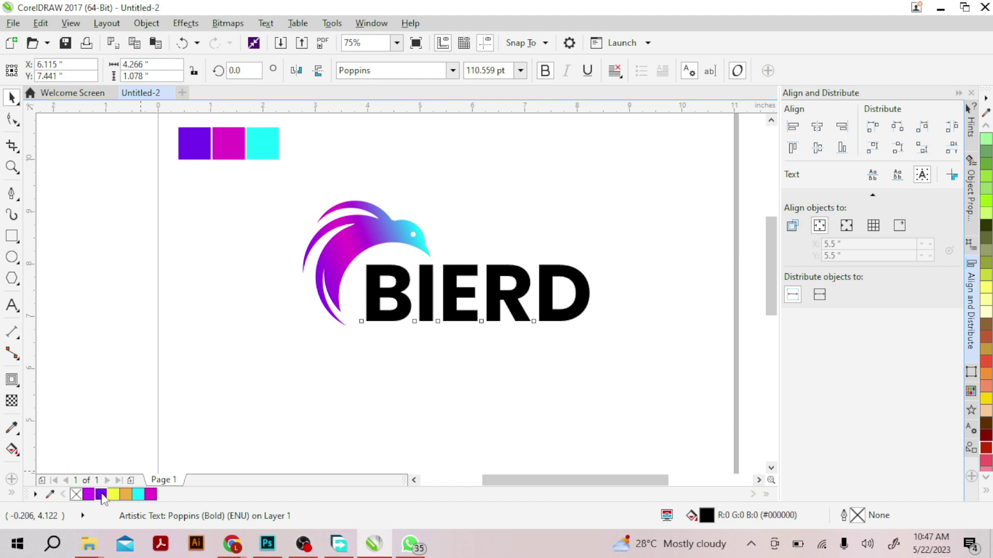
{"action": "left_click", "coordinate": [365, 342]}
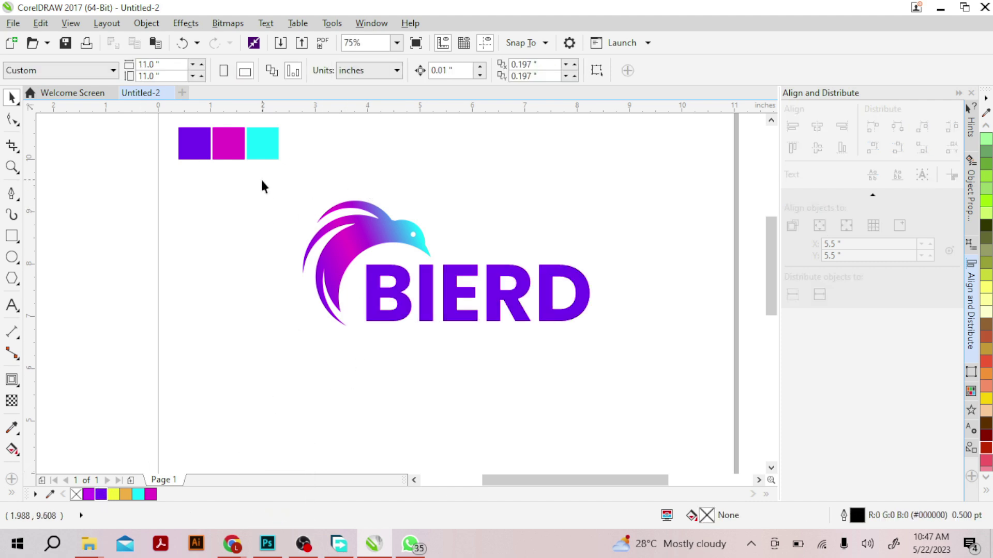
Delete the three colour sample squares and move the bird and its text together slightly down the page
{"action": "left_click_drag", "start_coordinate": [126, 186], "coordinate": [342, 122]}
{"action": "key", "text": "Delete"}
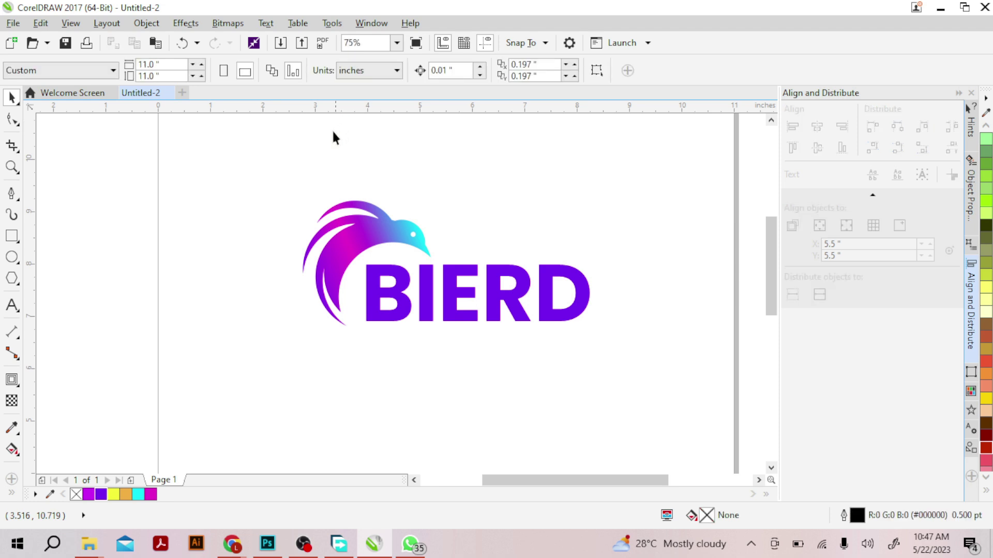
{"action": "left_click_drag", "start_coordinate": [248, 164], "coordinate": [705, 417]}
{"action": "left_click_drag", "start_coordinate": [546, 282], "coordinate": [543, 316]}
{"action": "left_click", "coordinate": [648, 303]}
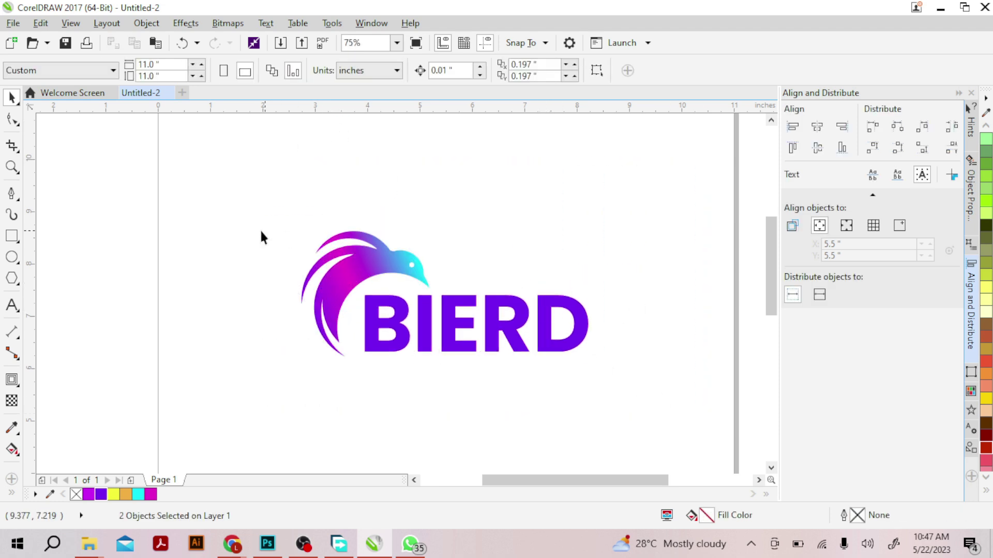
Move the bird and text together to the middle of the page and enlarge them proportionally to about 8.26 inches wide
{"action": "left_click", "coordinate": [11, 238]}
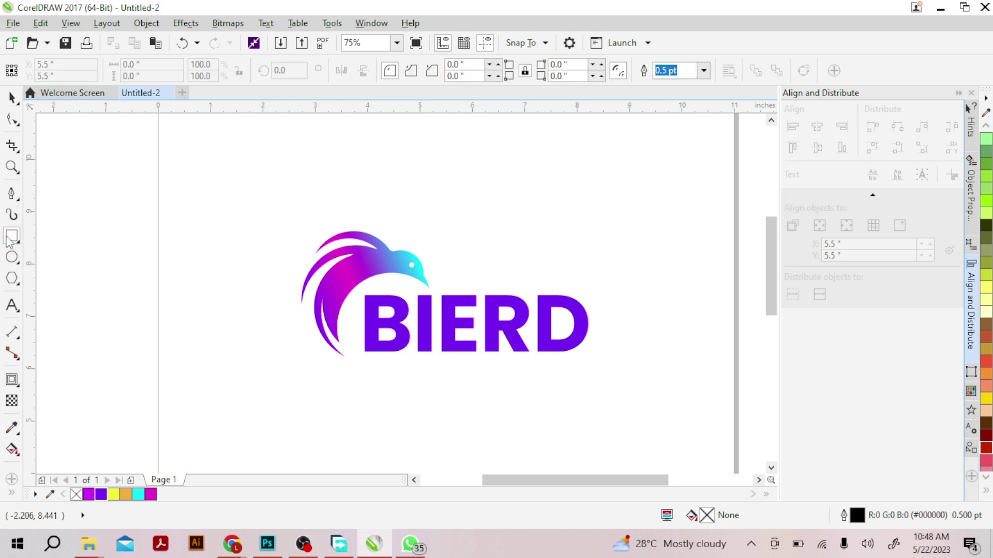
{"action": "key", "text": "F3"}
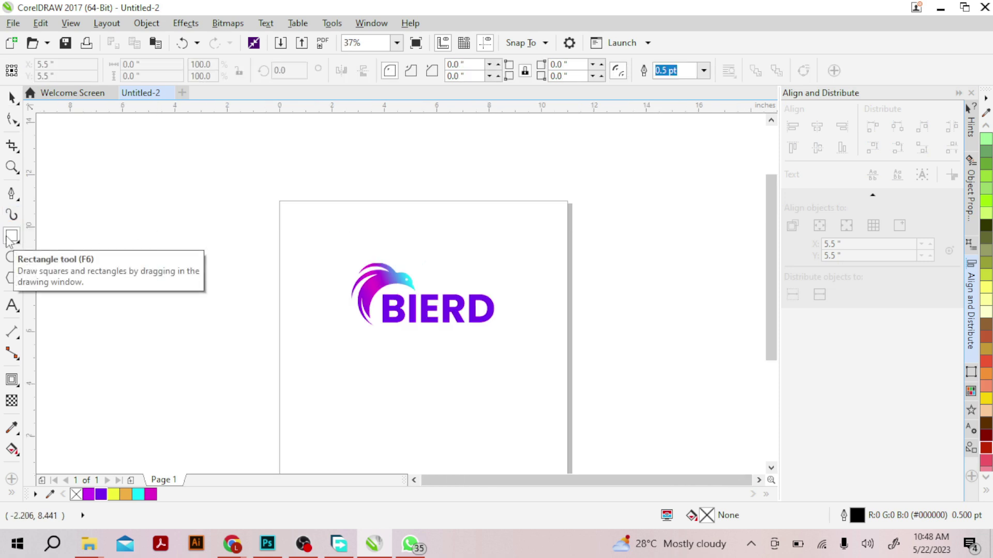
{"action": "left_click_drag", "start_coordinate": [768, 284], "coordinate": [767, 323]}
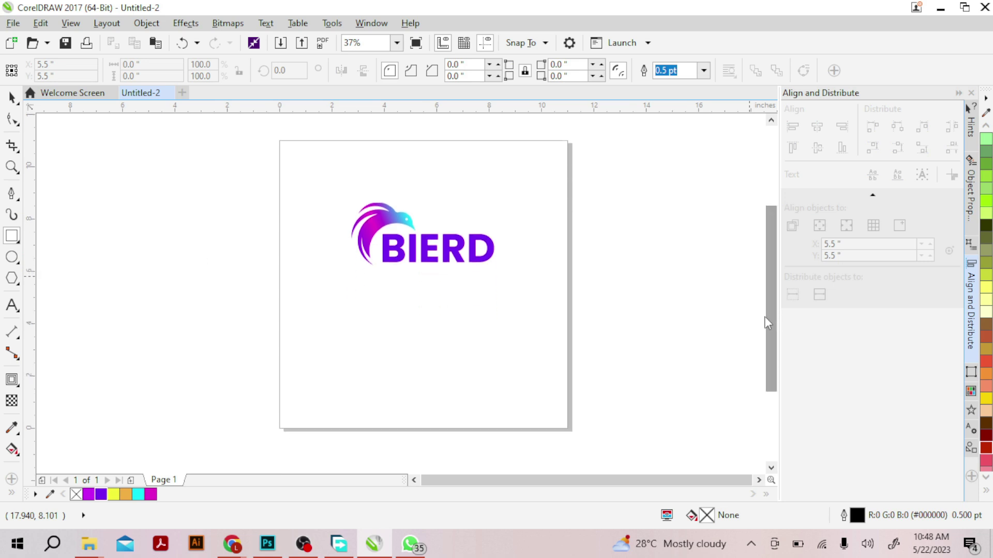
{"action": "left_click", "coordinate": [18, 96]}
{"action": "left_click_drag", "start_coordinate": [284, 177], "coordinate": [501, 283]}
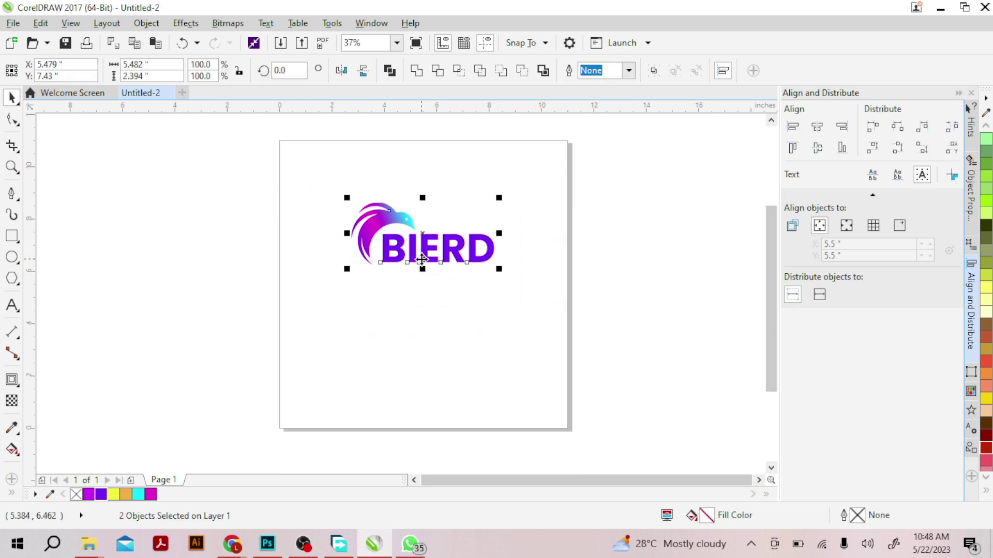
{"action": "left_click_drag", "start_coordinate": [422, 259], "coordinate": [413, 298]}
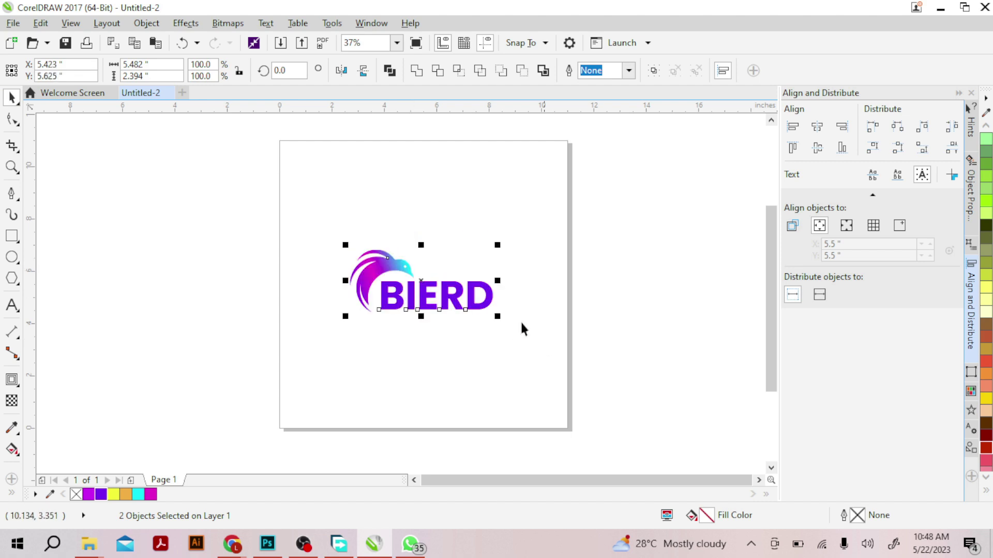
{"action": "left_click_drag", "start_coordinate": [497, 315], "coordinate": [534, 347]}
{"action": "left_click", "coordinate": [560, 353]}
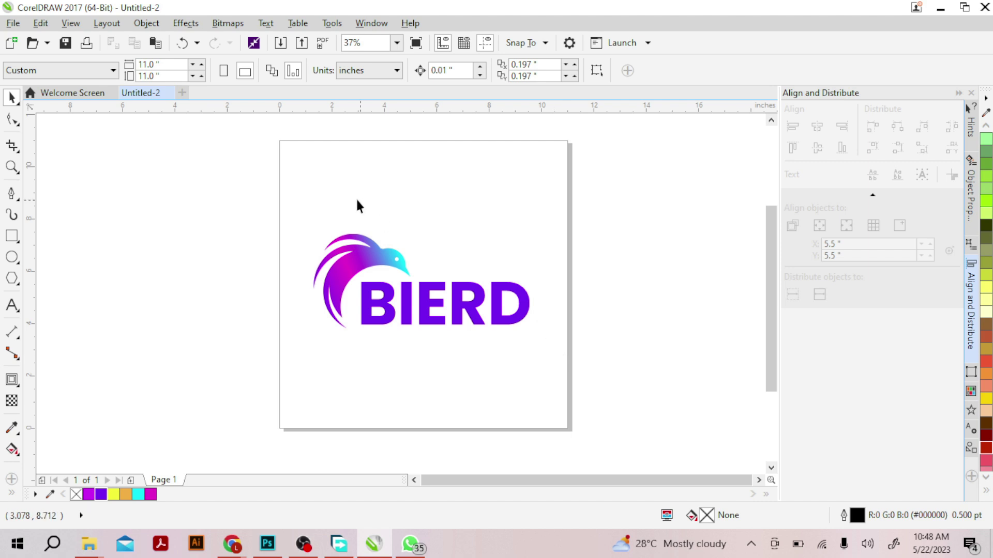
Set up a PNG export of the logo in the Documents > Work folder with the file name BIERD
{"action": "left_click", "coordinate": [13, 25]}
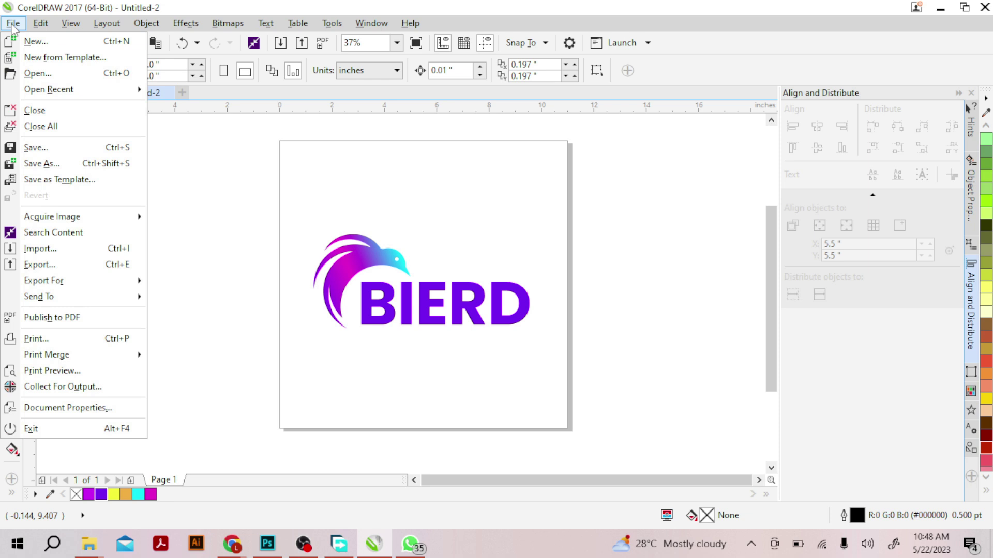
{"action": "left_click", "coordinate": [73, 270]}
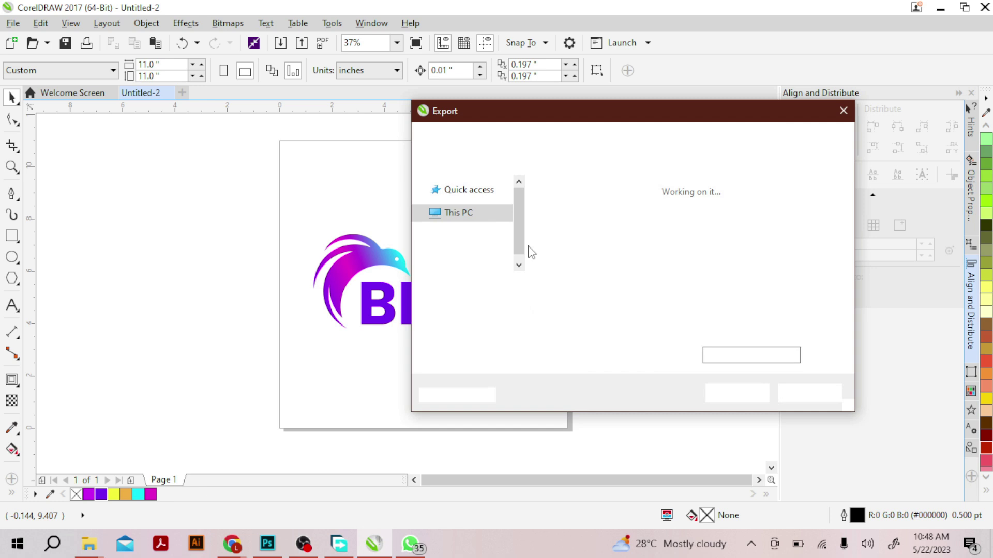
{"action": "left_click_drag", "start_coordinate": [561, 117], "coordinate": [494, 114]}
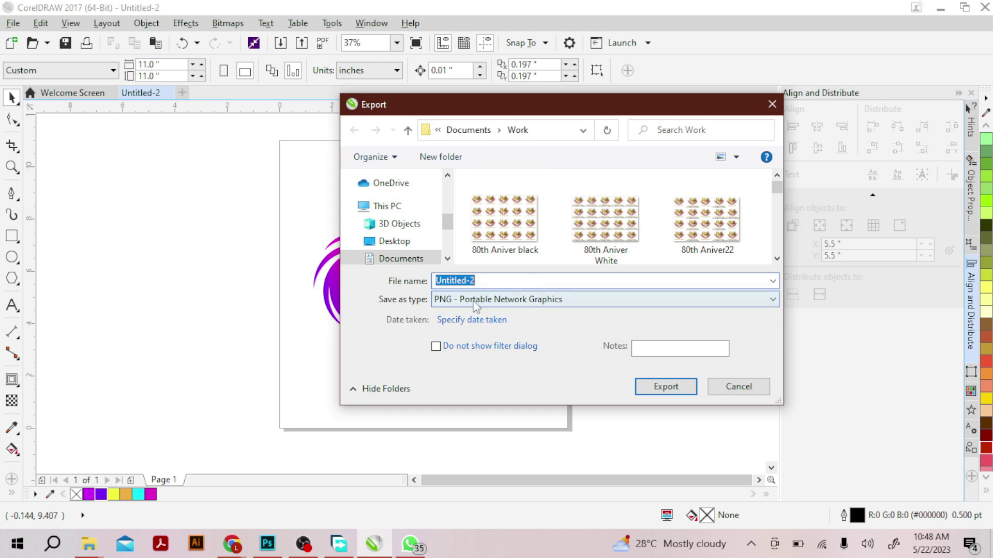
{"action": "left_click", "coordinate": [484, 282]}
{"action": "double_click", "coordinate": [483, 283]}
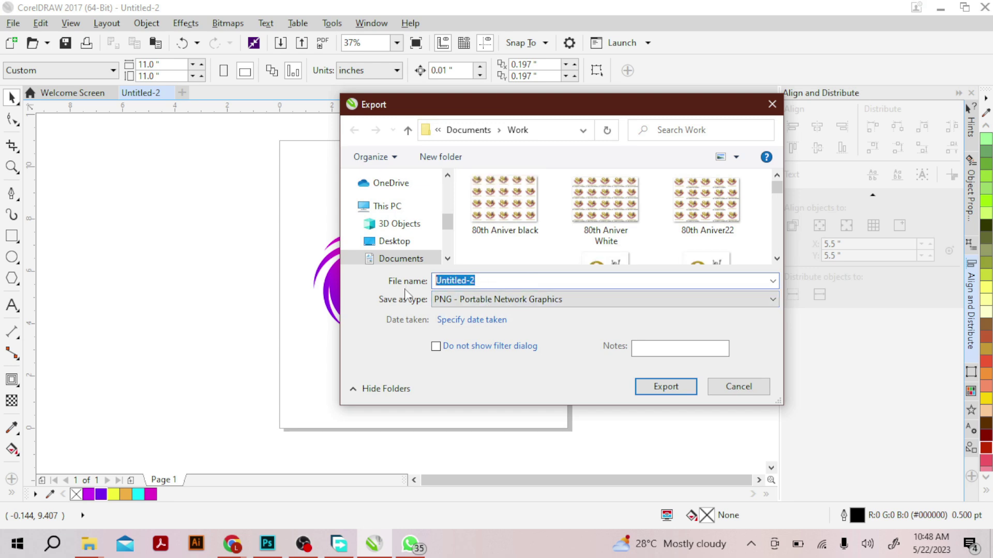
{"action": "left_click_drag", "start_coordinate": [489, 110], "coordinate": [726, 131]}
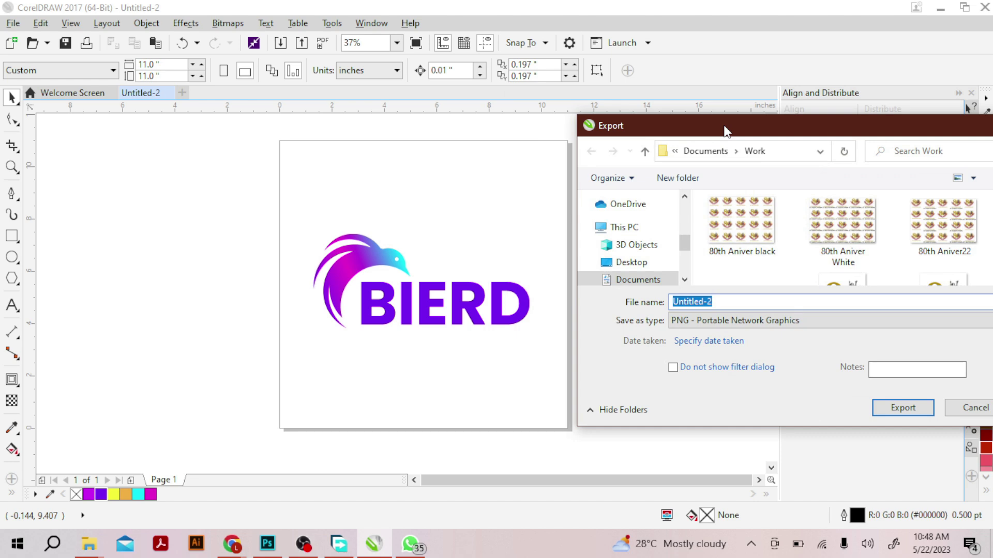
{"action": "type", "text": "BI"}
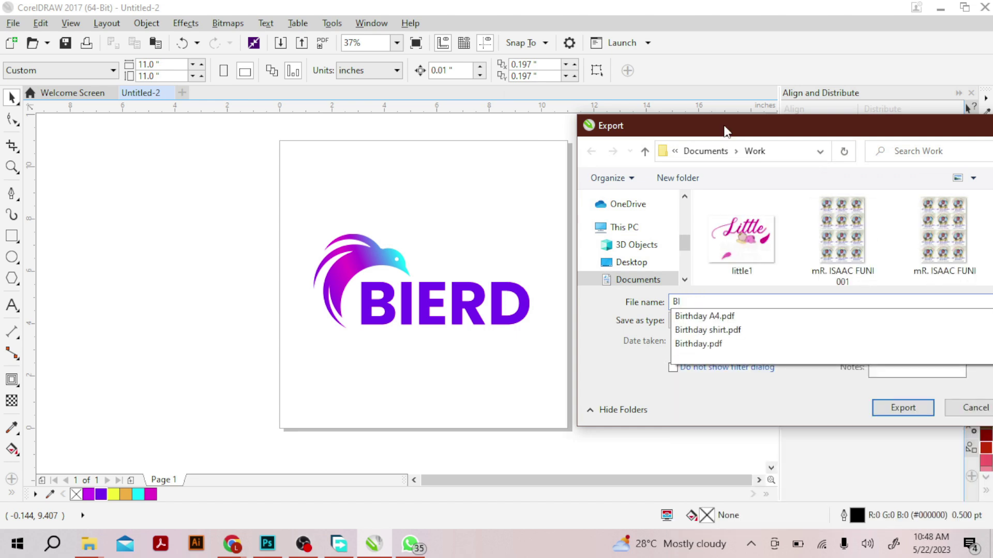
{"action": "type", "text": "ERD"}
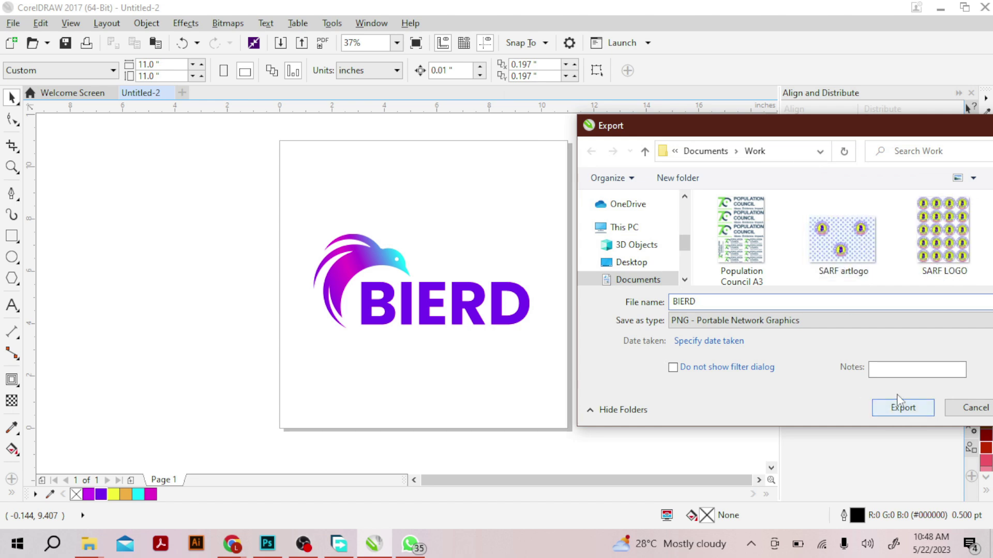
Export the PNG in 24-bit RGB colour with transparency, anti-aliasing and a resolution of 300
{"action": "left_click", "coordinate": [902, 411]}
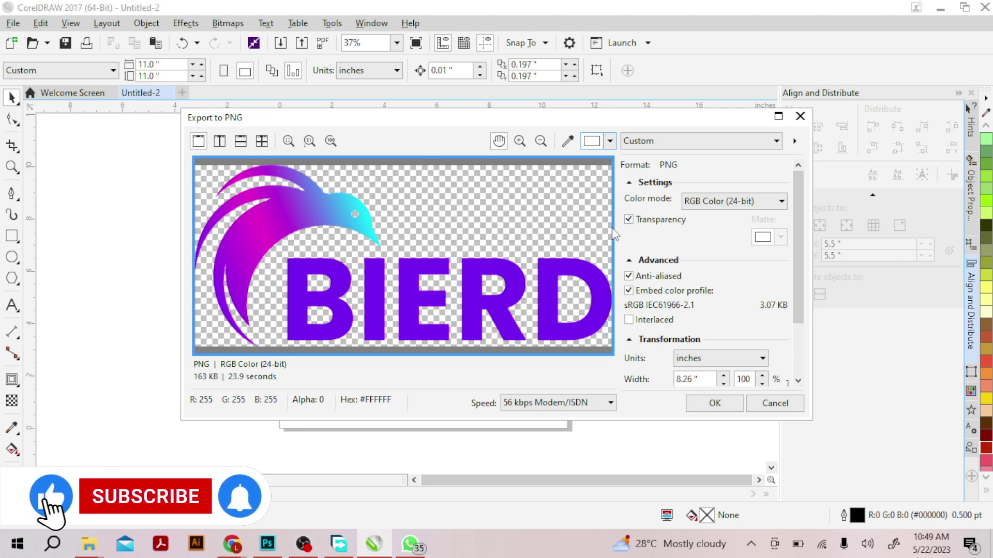
{"action": "left_click_drag", "start_coordinate": [800, 295], "coordinate": [804, 354]}
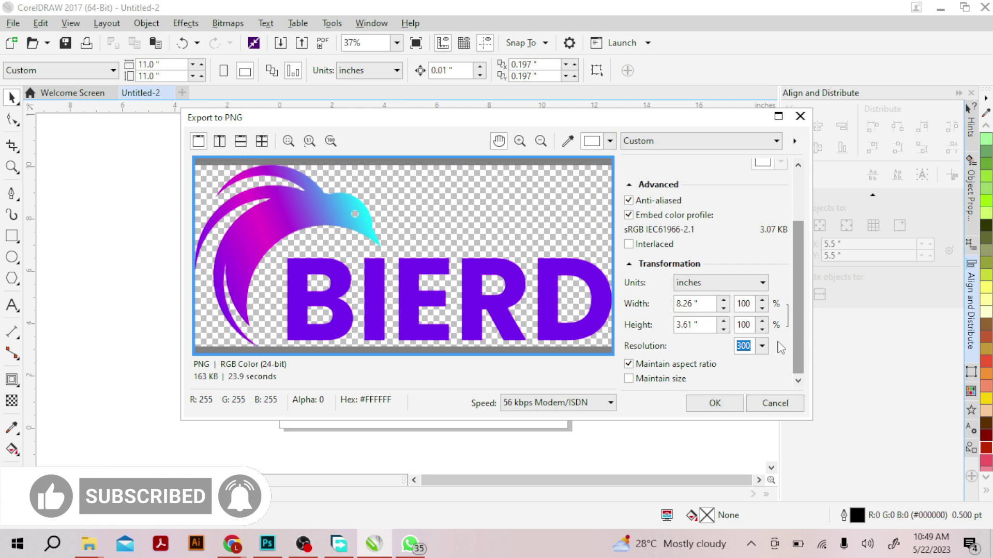
{"action": "left_click", "coordinate": [705, 406]}
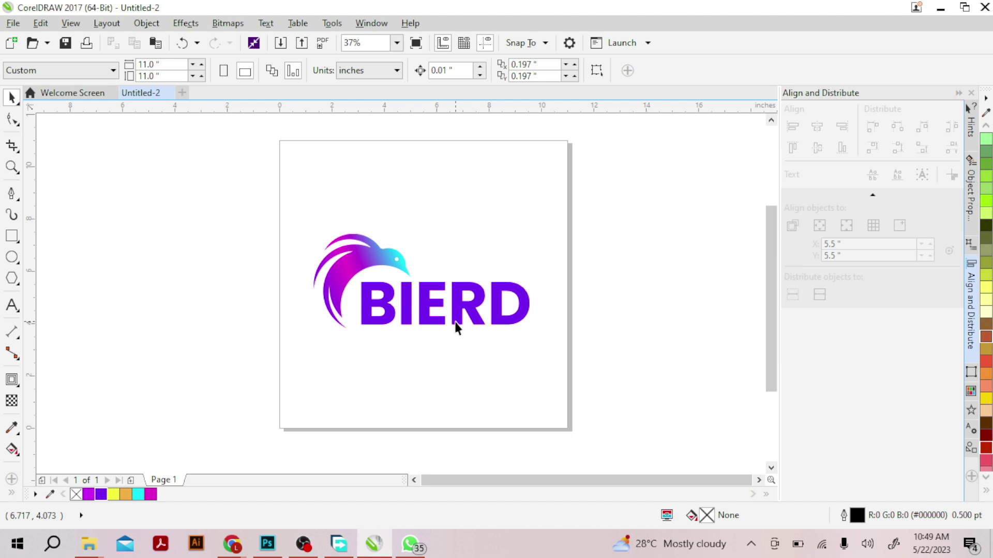
Switch to Photoshop, open the Your Logo smart object of the glass window mockup without resolving fonts, and hide its Inspiringbee text layer
{"action": "left_click", "coordinate": [279, 551]}
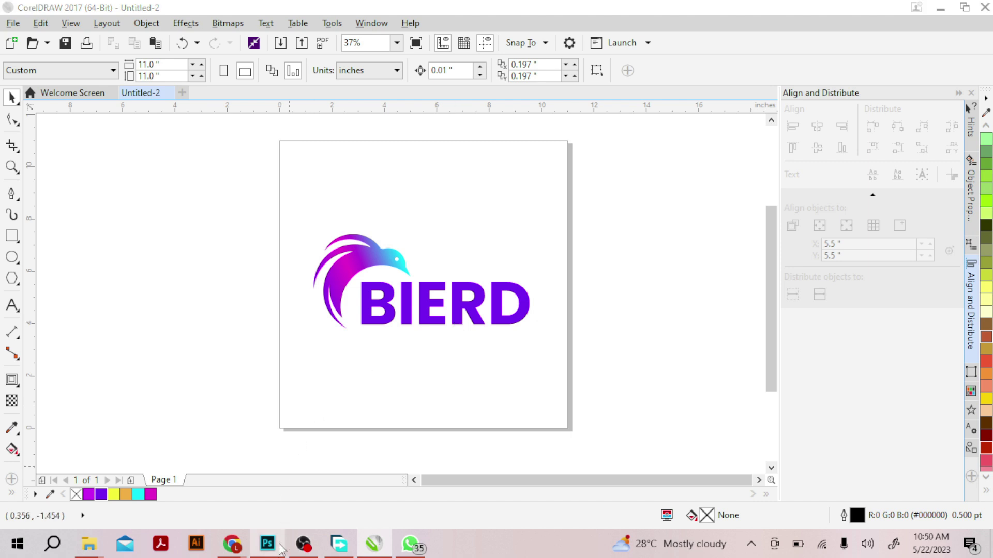
{"action": "mouse_move", "coordinate": [267, 543]}
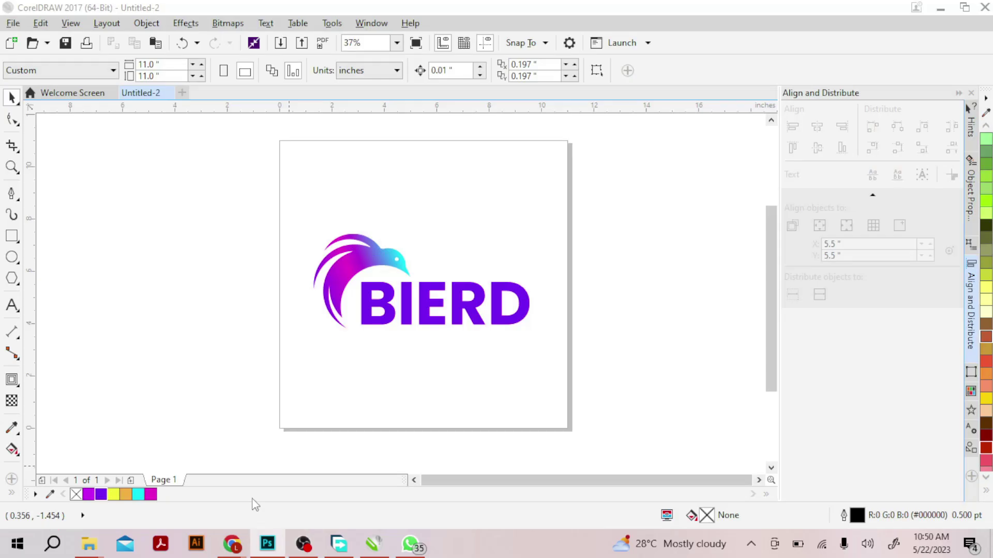
{"action": "left_click", "coordinate": [280, 553]}
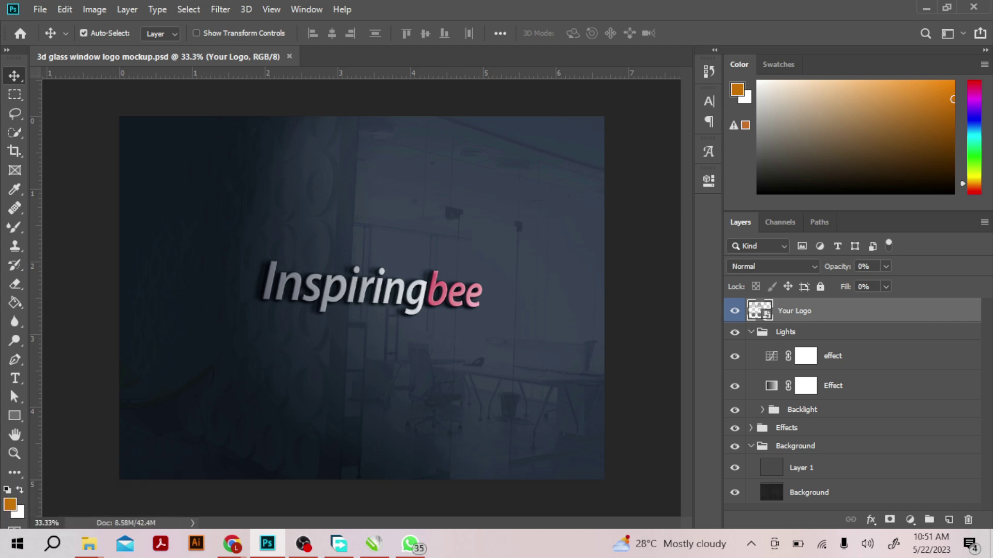
{"action": "double_click", "coordinate": [759, 310]}
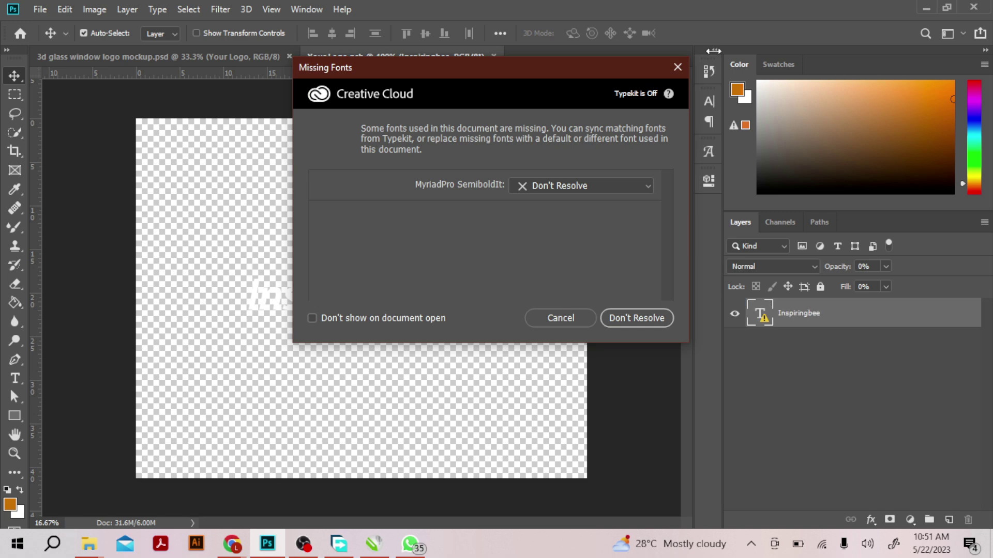
{"action": "left_click", "coordinate": [679, 68]}
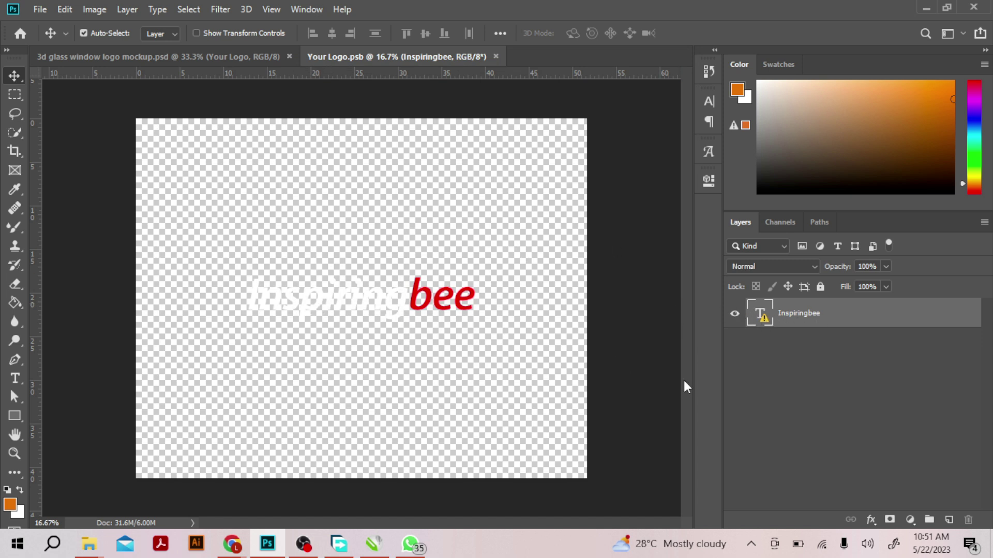
{"action": "left_click", "coordinate": [734, 317]}
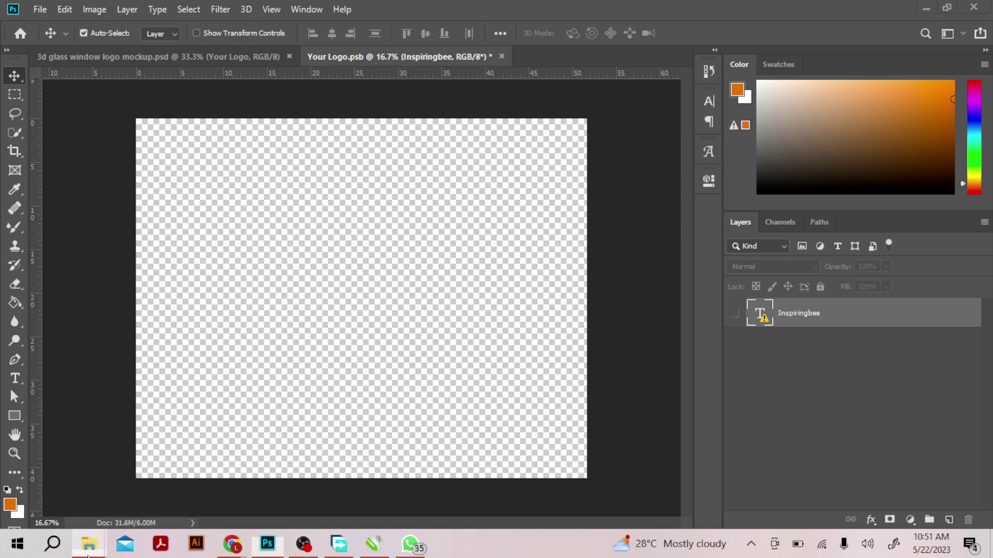
Place the BIERD image from the Work folder into the Your Logo document
{"action": "mouse_move", "coordinate": [89, 542]}
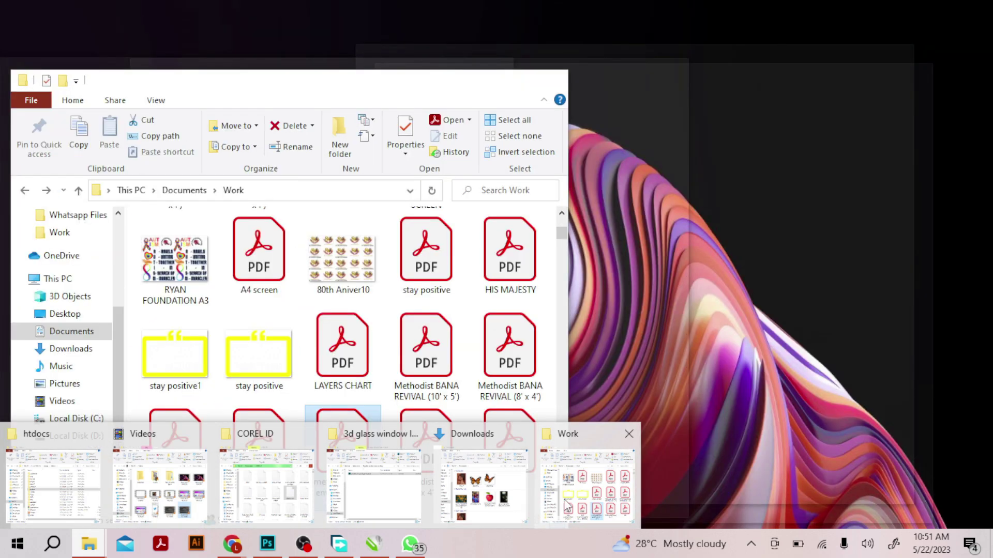
{"action": "left_click", "coordinate": [589, 485]}
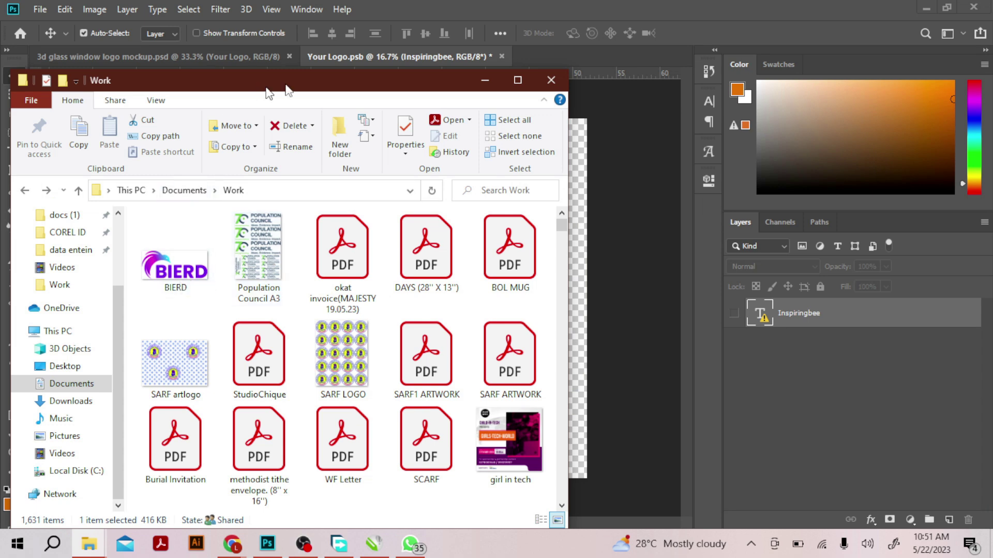
{"action": "left_click_drag", "start_coordinate": [254, 85], "coordinate": [675, 88]}
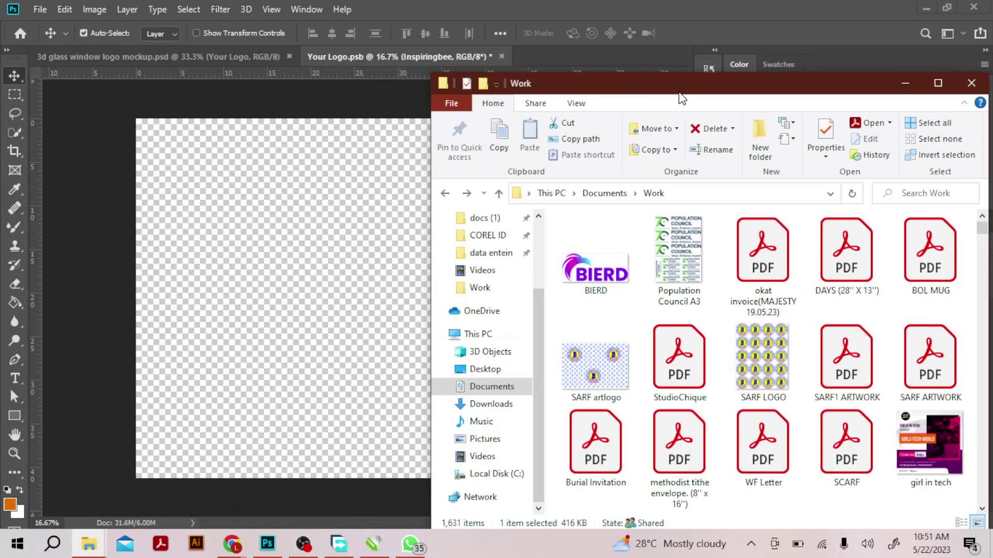
{"action": "left_click", "coordinate": [601, 281]}
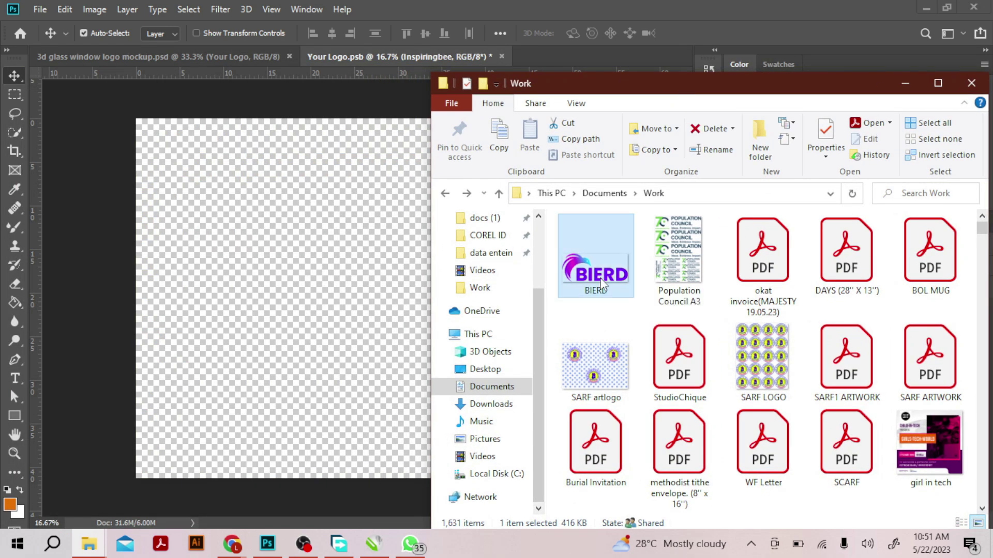
{"action": "left_click", "coordinate": [303, 329]}
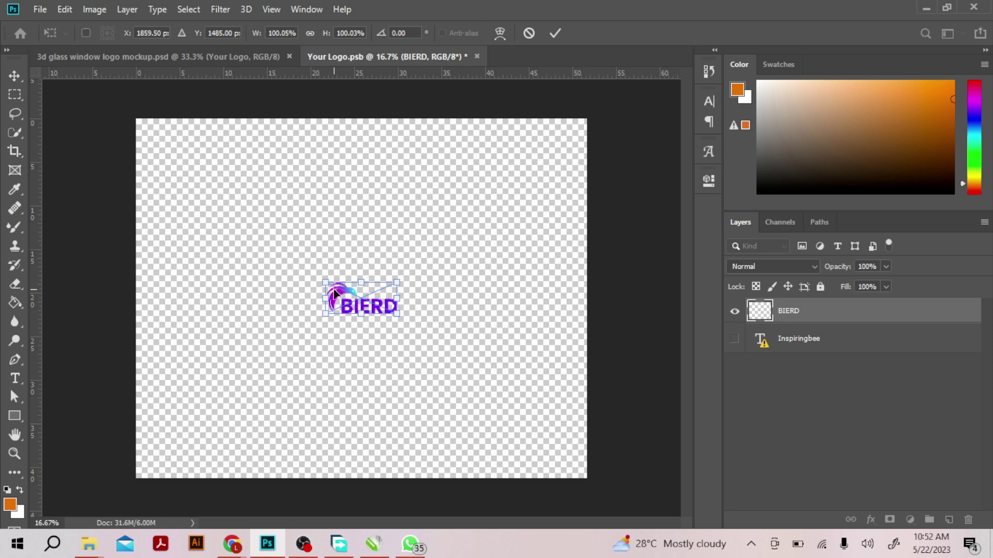
Enlarge the placed BIERD logo to about 389%, centre it vertically on the canvas and commit the transform
{"action": "left_click_drag", "start_coordinate": [324, 279], "coordinate": [243, 220]}
{"action": "left_click_drag", "start_coordinate": [398, 316], "coordinate": [494, 370]}
{"action": "left_click_drag", "start_coordinate": [236, 244], "coordinate": [219, 227]}
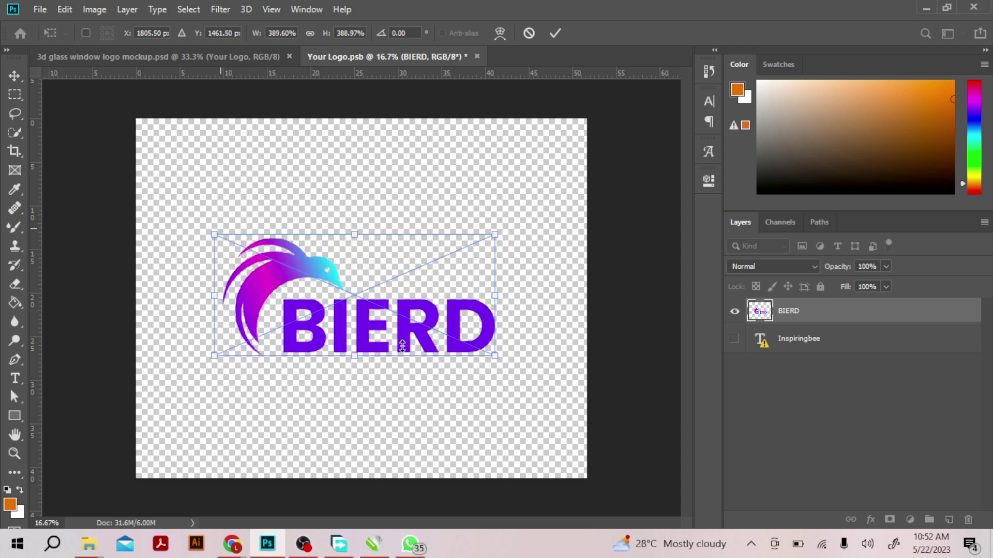
{"action": "left_click_drag", "start_coordinate": [427, 345], "coordinate": [427, 347]}
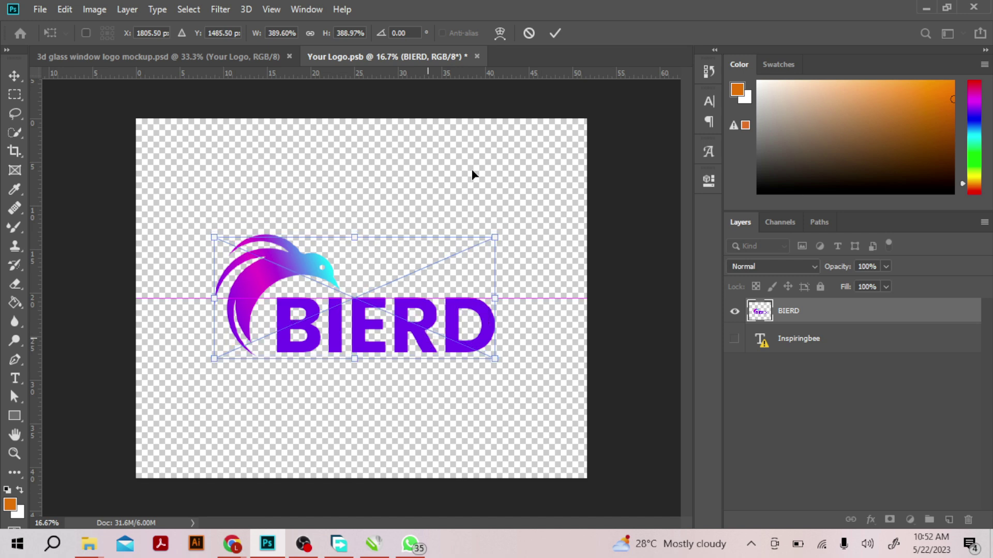
{"action": "left_click", "coordinate": [556, 33]}
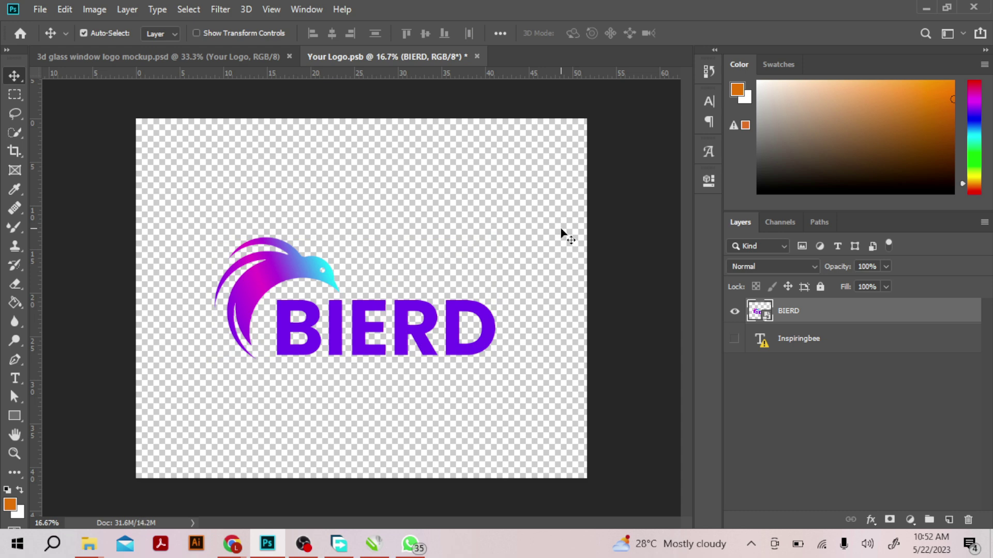
Save the Your Logo smart object contents and return to the 3d glass window logo mockup document
{"action": "key", "text": "ctrl"}
{"action": "key", "text": "ctrl+s"}
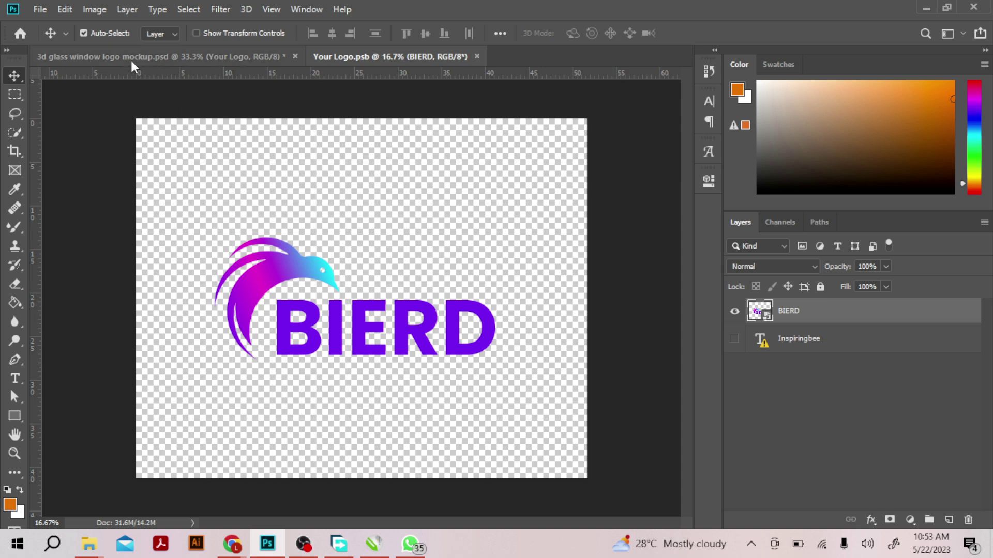
{"action": "left_click", "coordinate": [171, 57]}
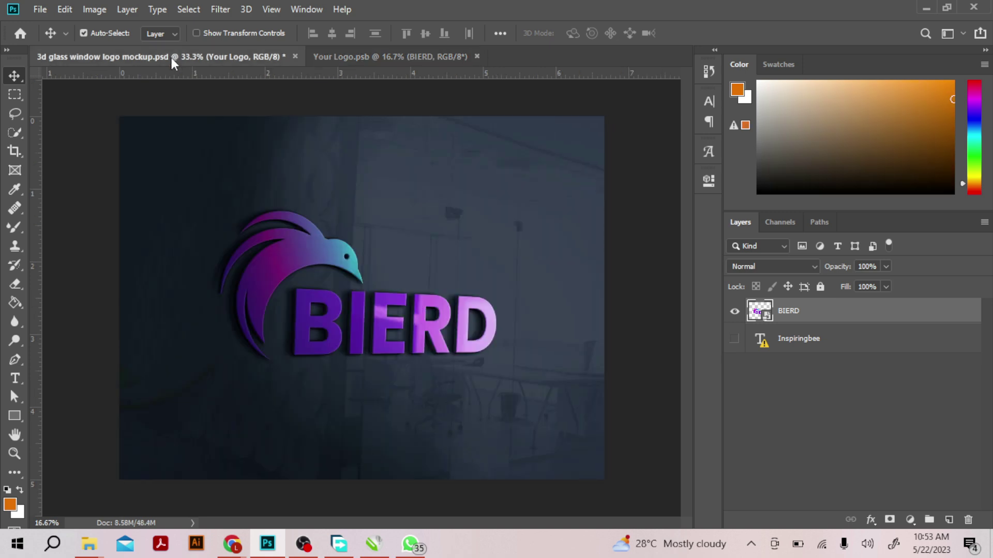